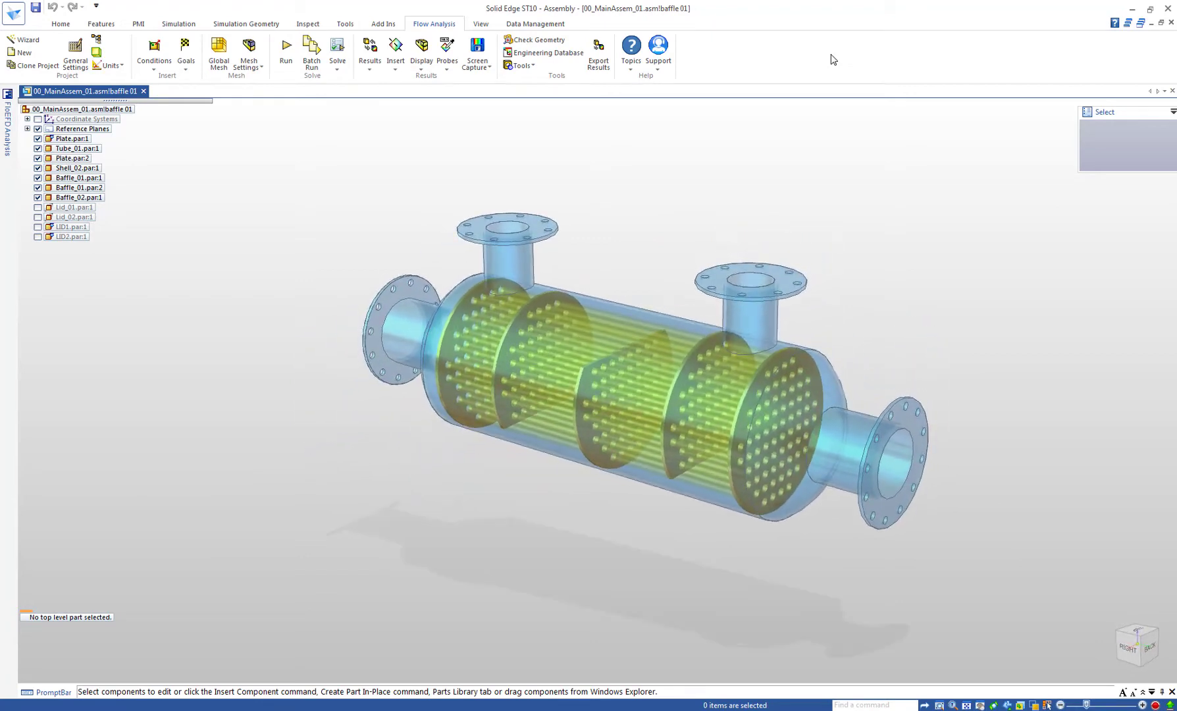
# Highlight the three baffle parts, Baffle_01.par:1 through Baffle_02.par:1, in the assembly and clear the selection
pyautogui.click(99, 178)
pyautogui.keyDown('shift'); pyautogui.click(92, 198); pyautogui.keyUp('shift')
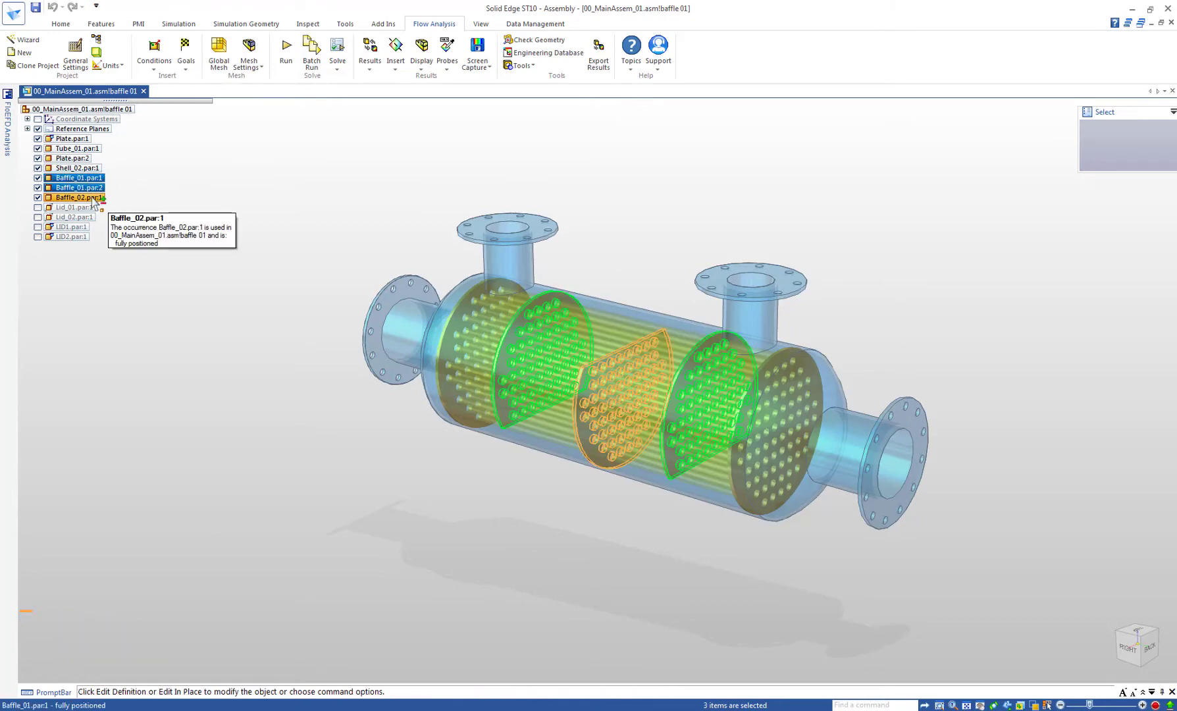
pyautogui.press('Escape')
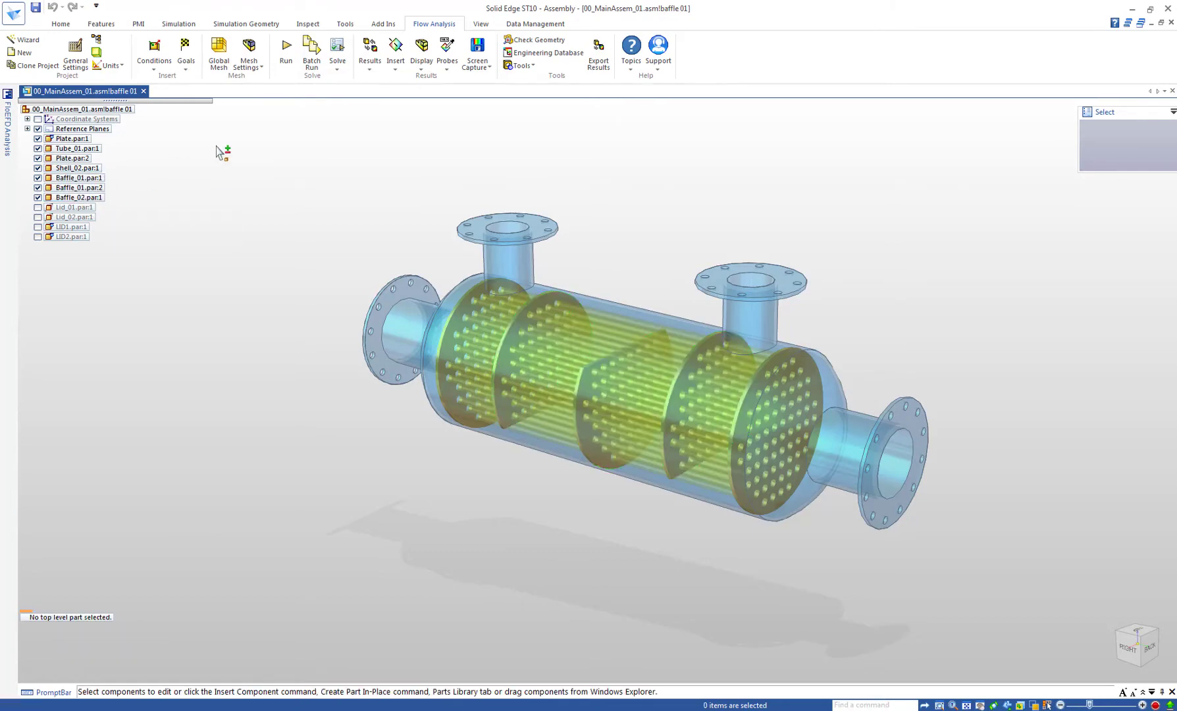
# Start a new flow analysis project named Project_01 with the wizard and set the pressure and stress unit to Megapascal
pyautogui.click(35, 43)
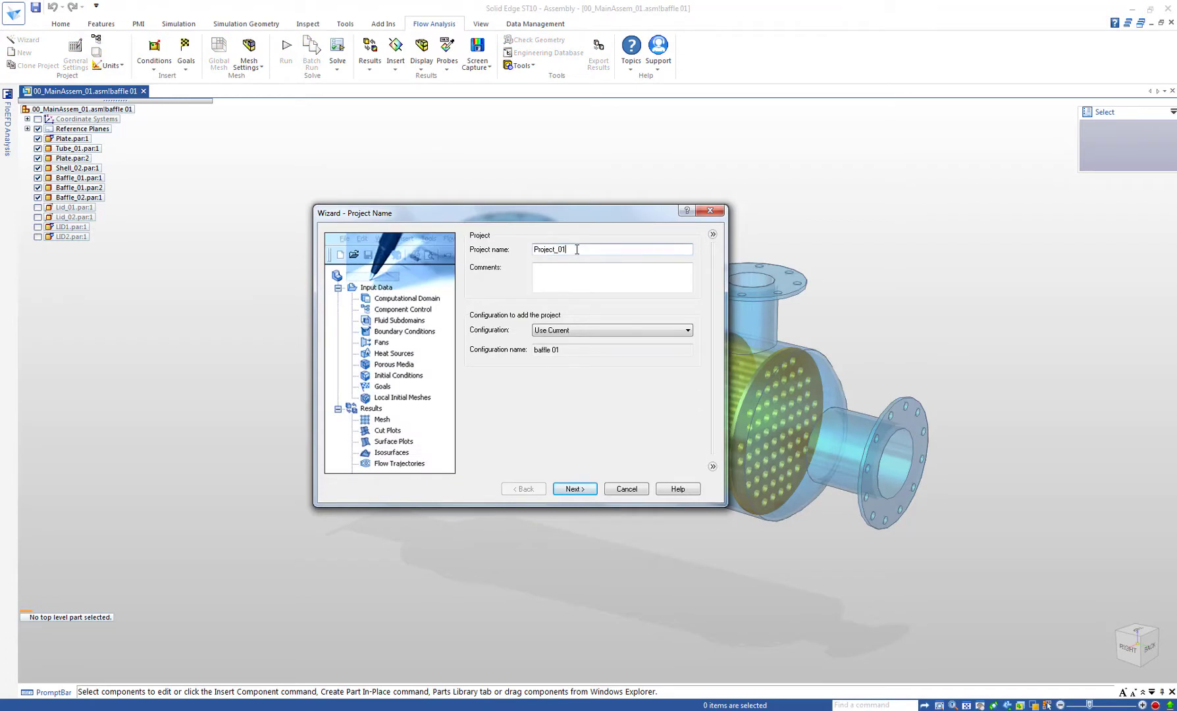
pyautogui.click(570, 491)
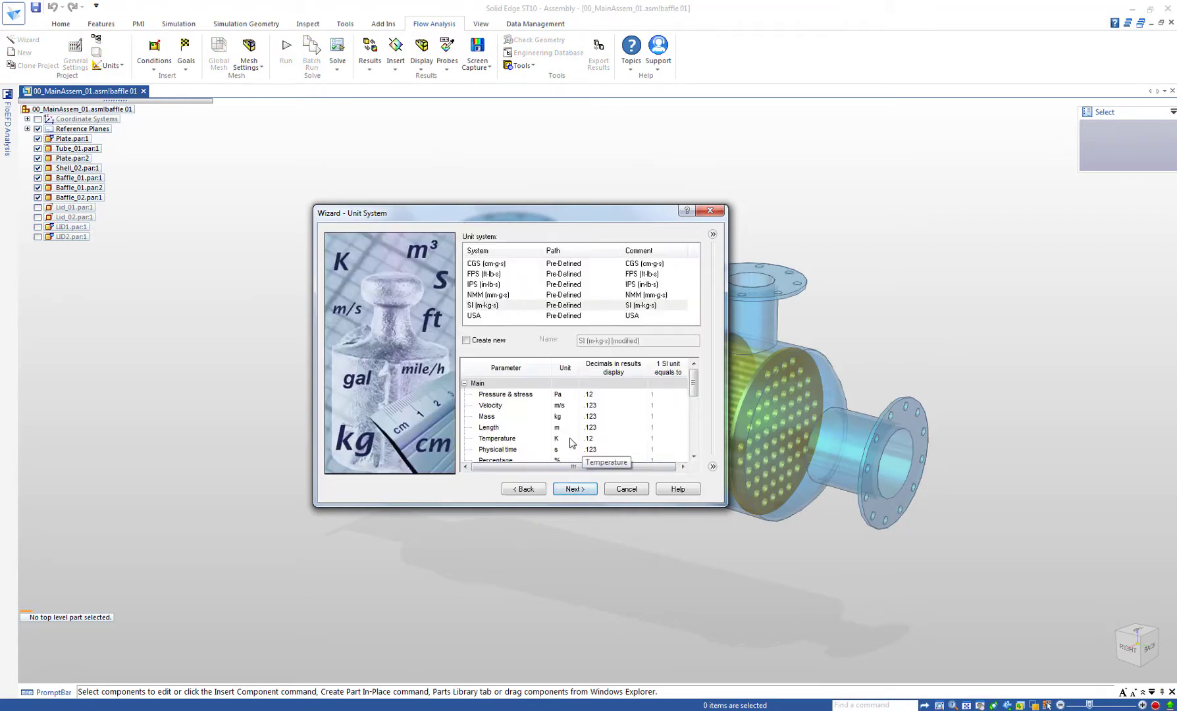
pyautogui.click(571, 395)
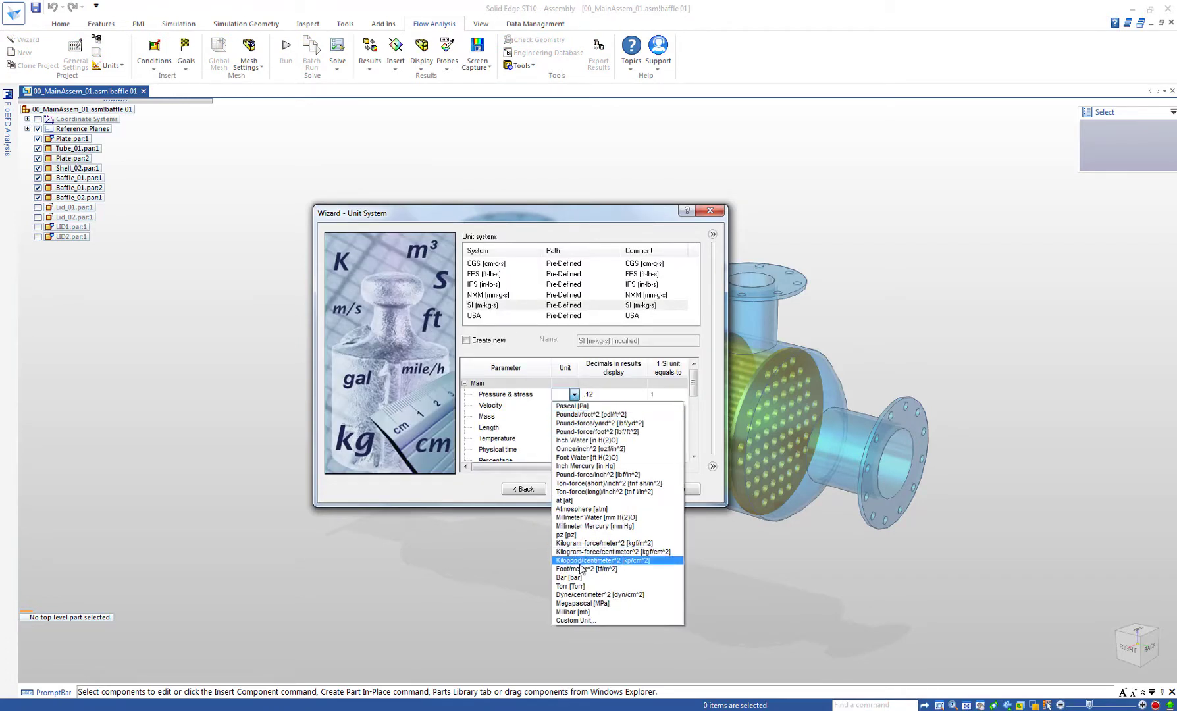
pyautogui.click(576, 605)
pyautogui.click(574, 491)
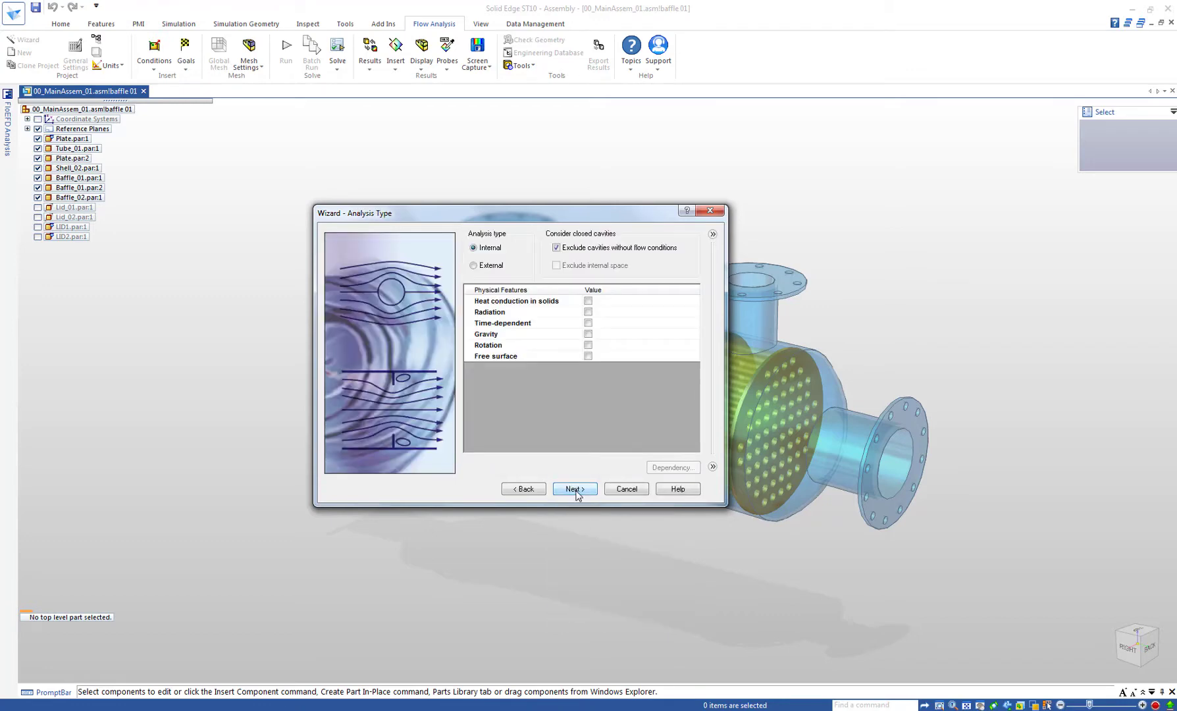
# Enable heat conduction in solids for the internal analysis and add pre-defined Water as the project fluid
pyautogui.click(588, 302)
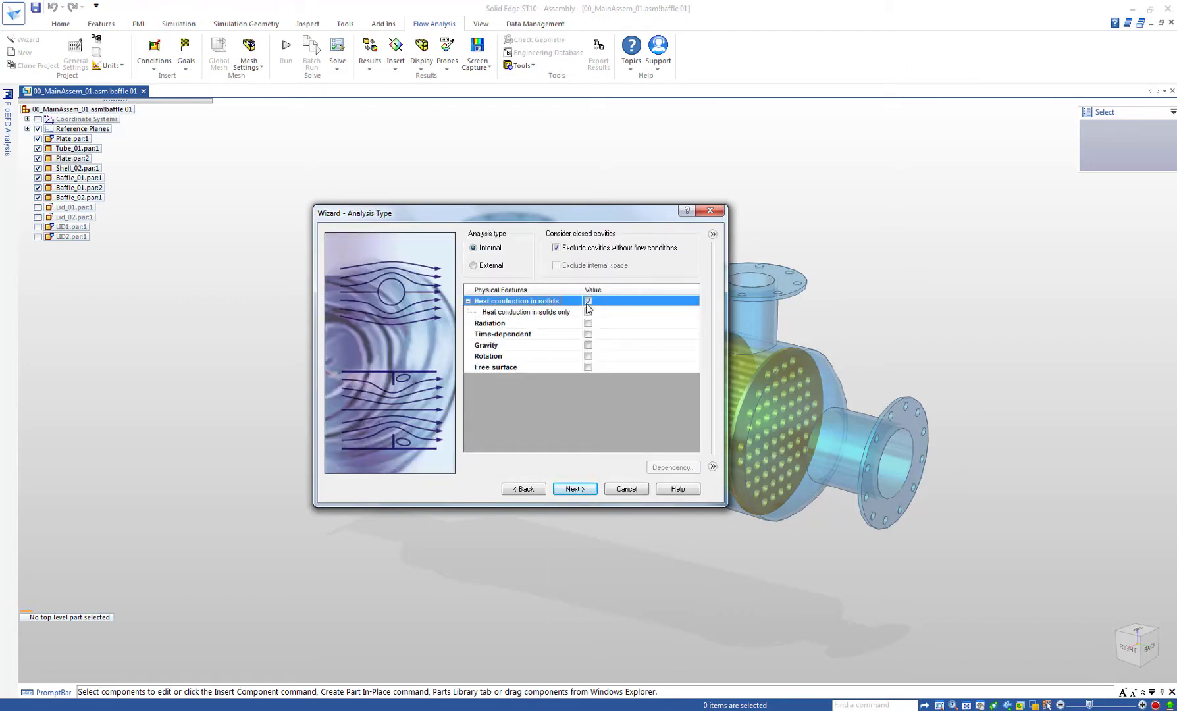
pyautogui.click(576, 492)
pyautogui.click(469, 262)
pyautogui.scroll(-4, 490, 286)
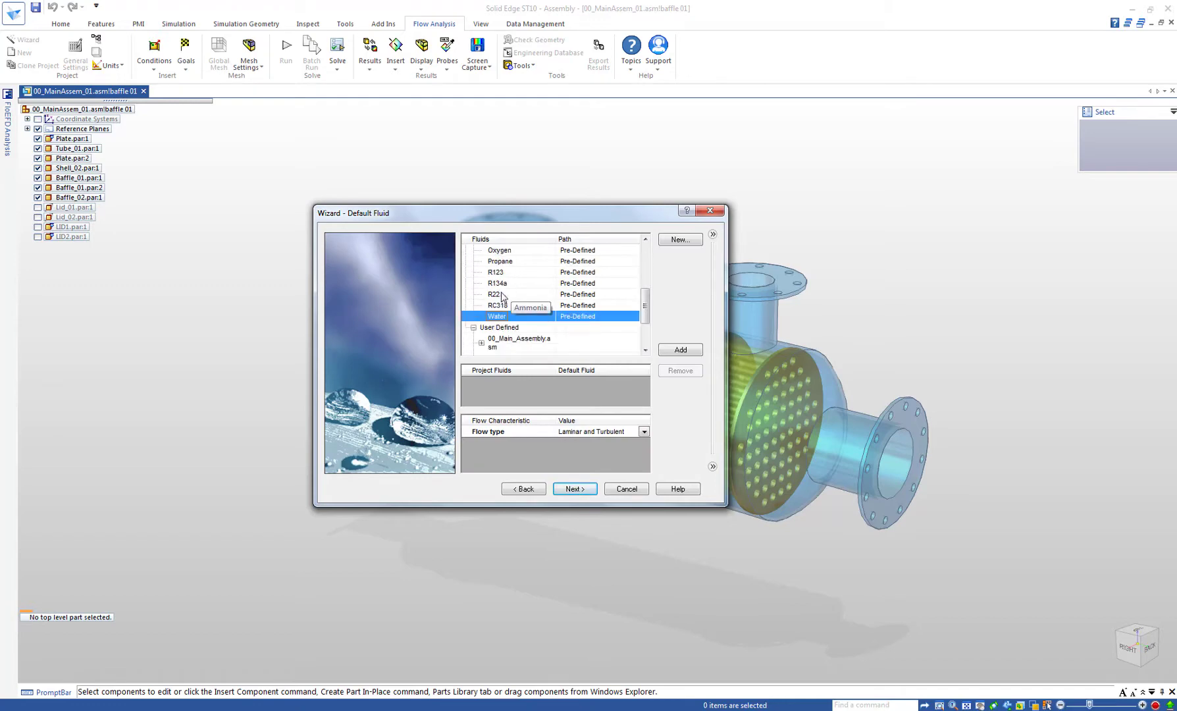
pyautogui.doubleClick(502, 317)
pyautogui.click(574, 489)
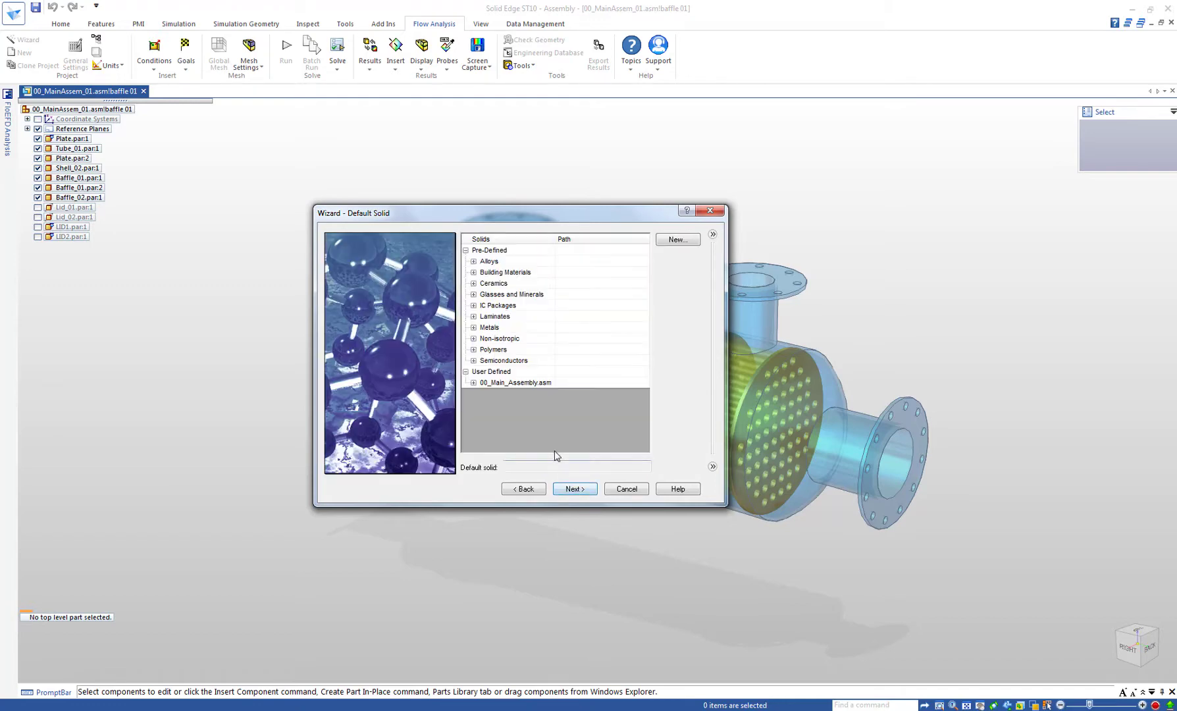
# Pick the default solid from the pre-defined alloys and continue through the following wizard pages
pyautogui.click(473, 262)
pyautogui.scroll(-5, 520, 356)
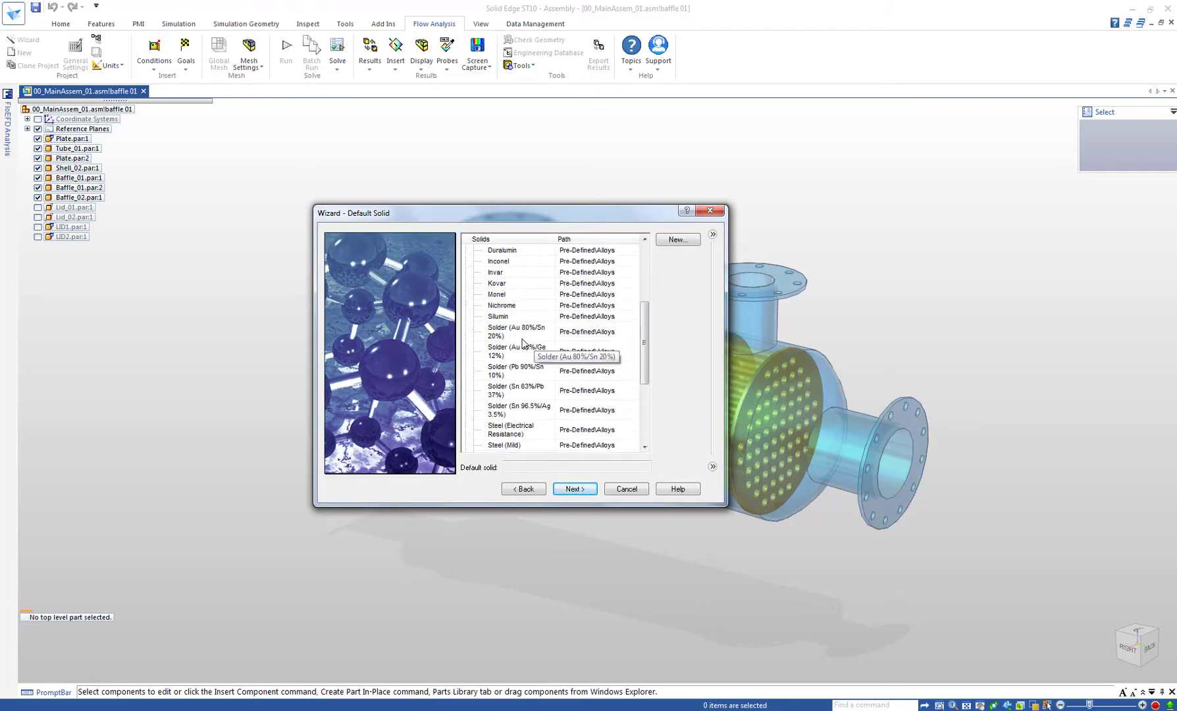
pyautogui.click(522, 379)
pyautogui.click(575, 488)
pyautogui.click(574, 488)
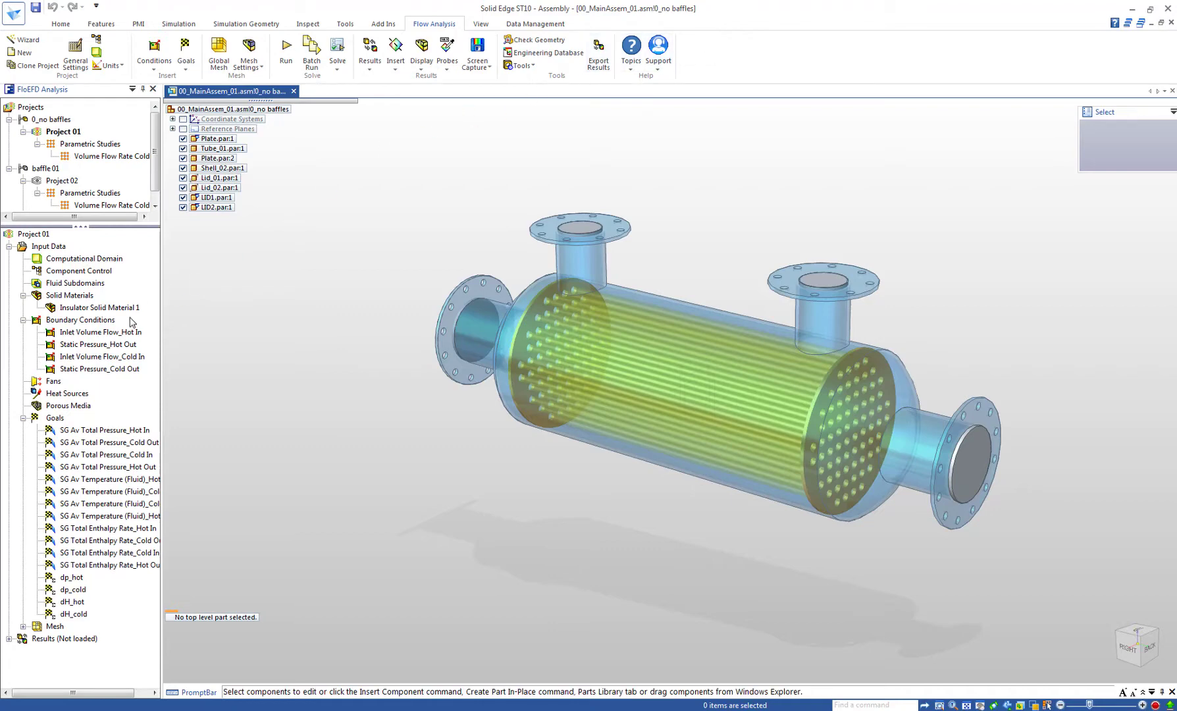
# Review the volume flow rate and temperature settings of the Inlet Volume Flow_Hot In boundary condition
pyautogui.click(118, 335)
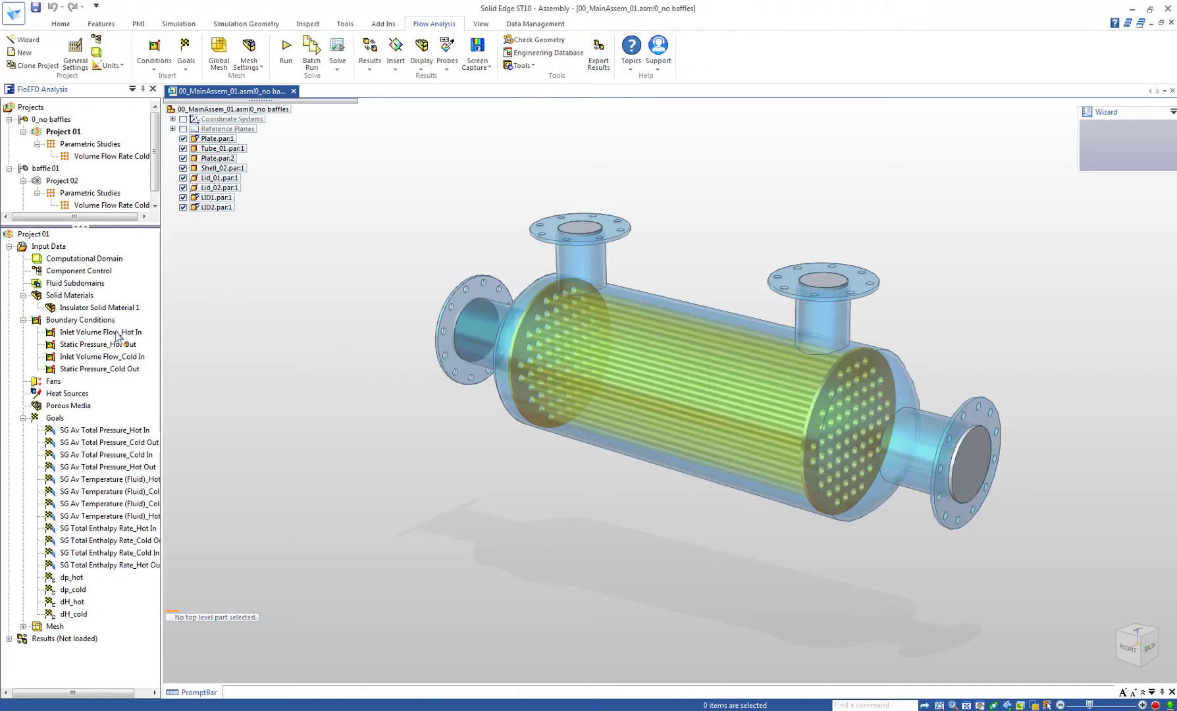
pyautogui.doubleClick(117, 335)
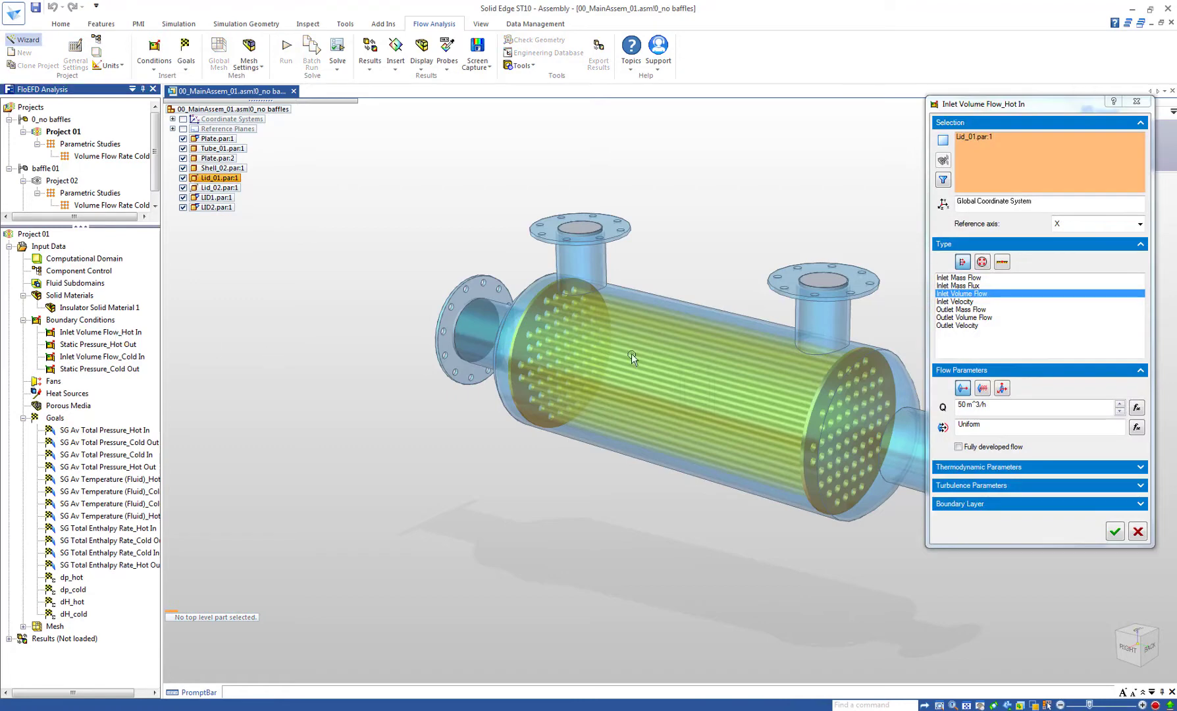
pyautogui.doubleClick(996, 406)
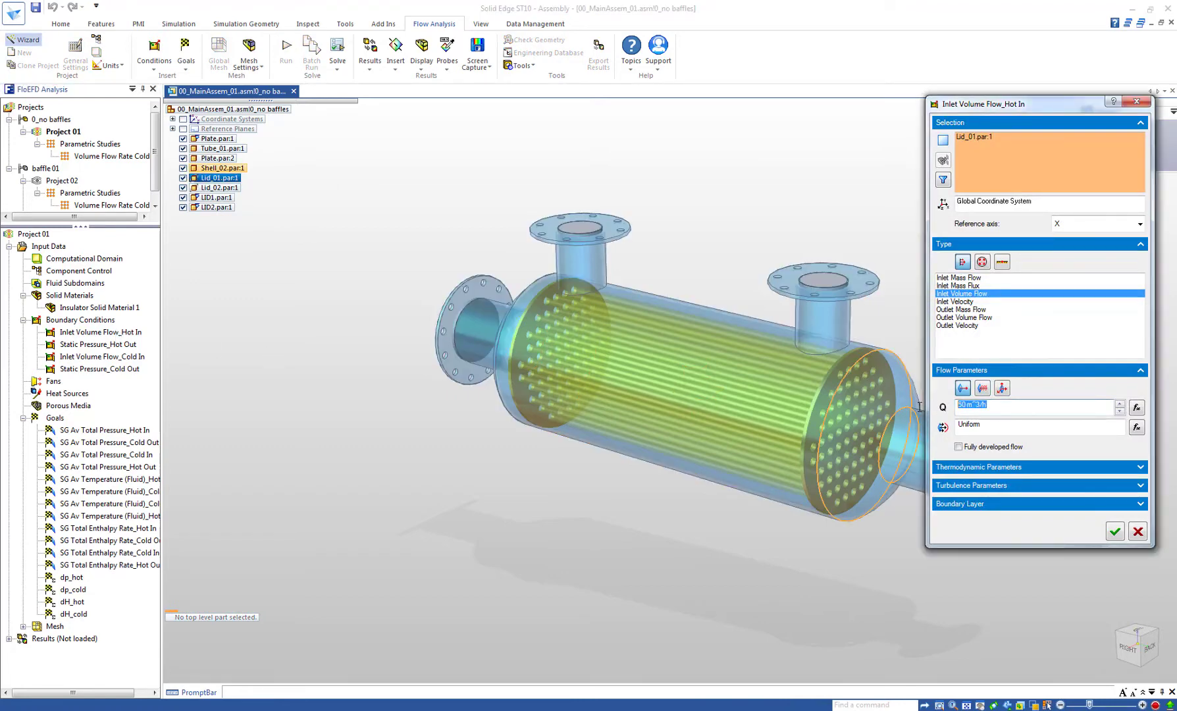
pyautogui.click(1007, 469)
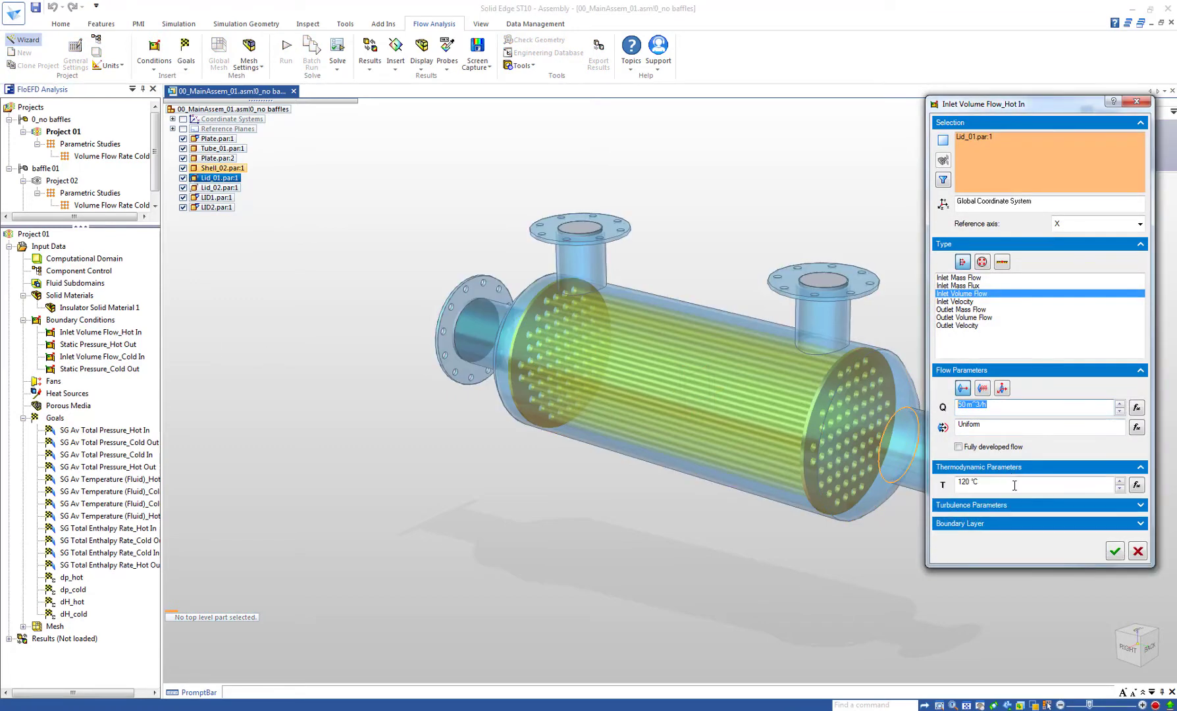
pyautogui.moveTo(995, 485); pyautogui.dragTo(939, 487)
pyautogui.click(1114, 552)
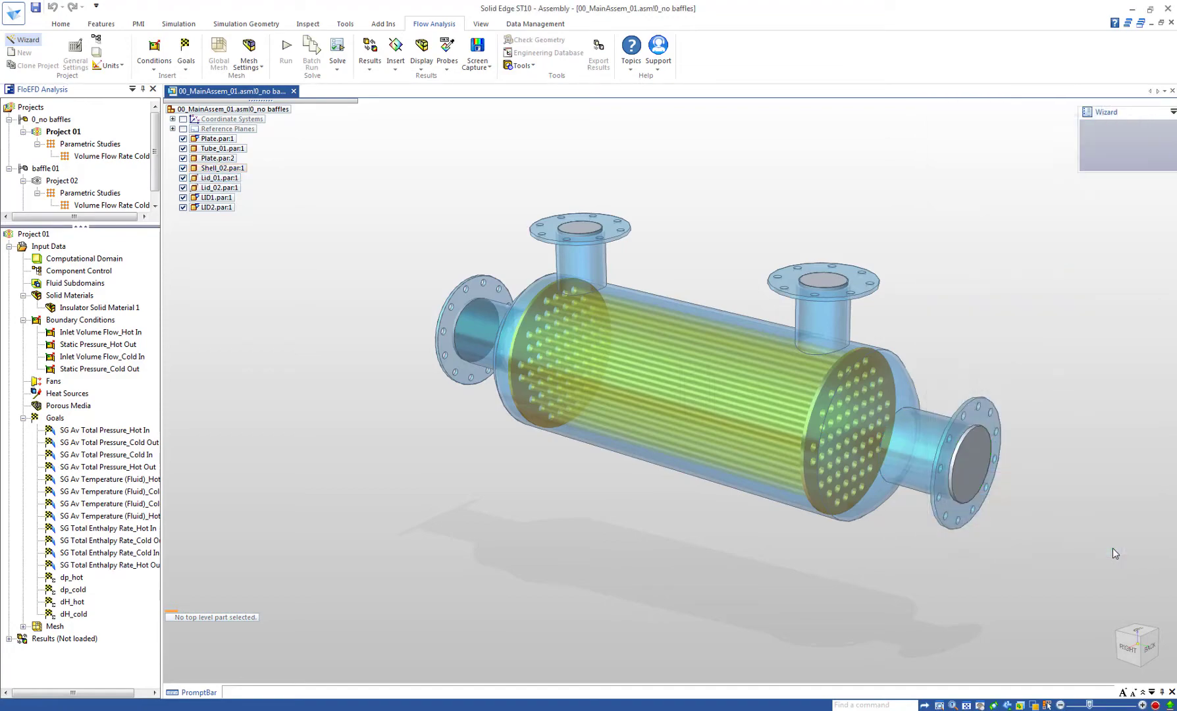
# Check the Static Pressure_Hot Out condition and review the flow rate and temperature of Inlet Volume Flow_Cold In
pyautogui.click(125, 345)
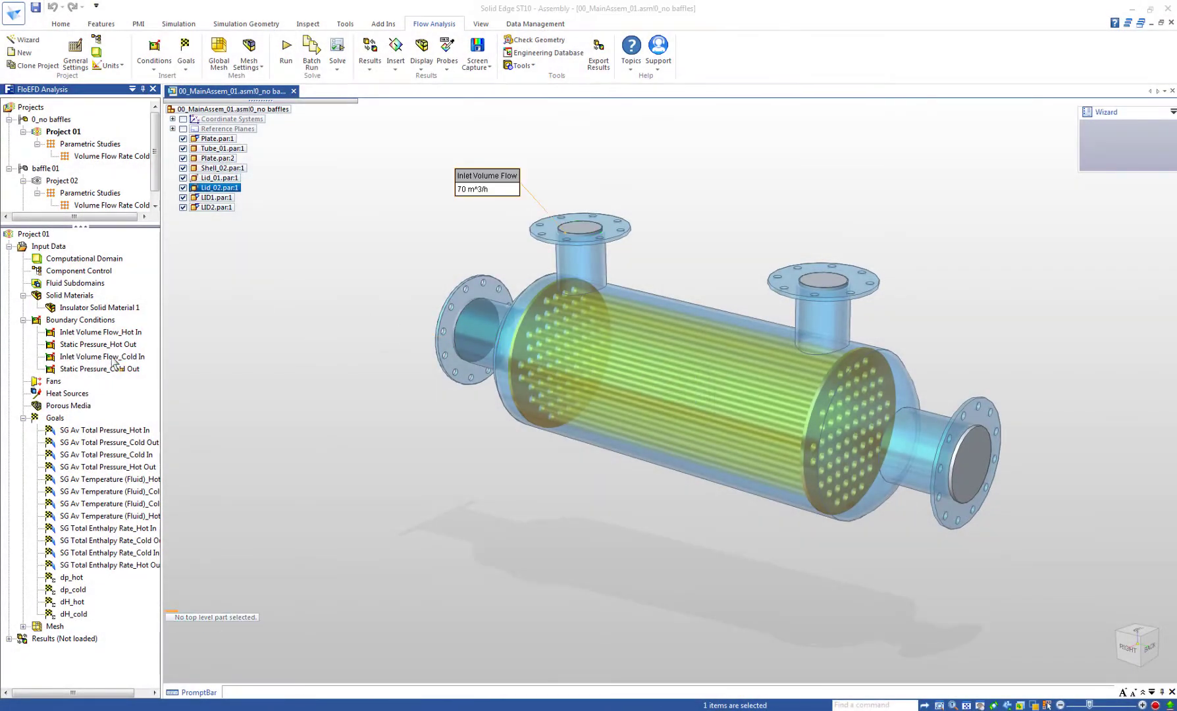
pyautogui.doubleClick(114, 358)
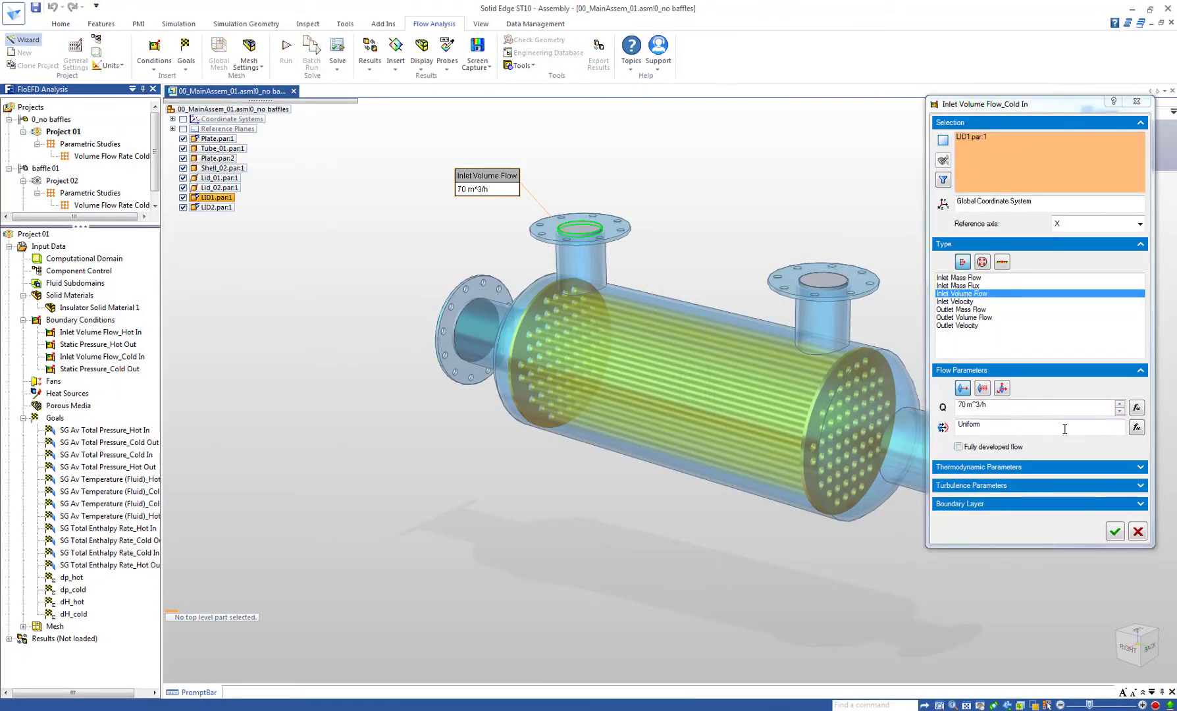
pyautogui.moveTo(1041, 416); pyautogui.dragTo(943, 408)
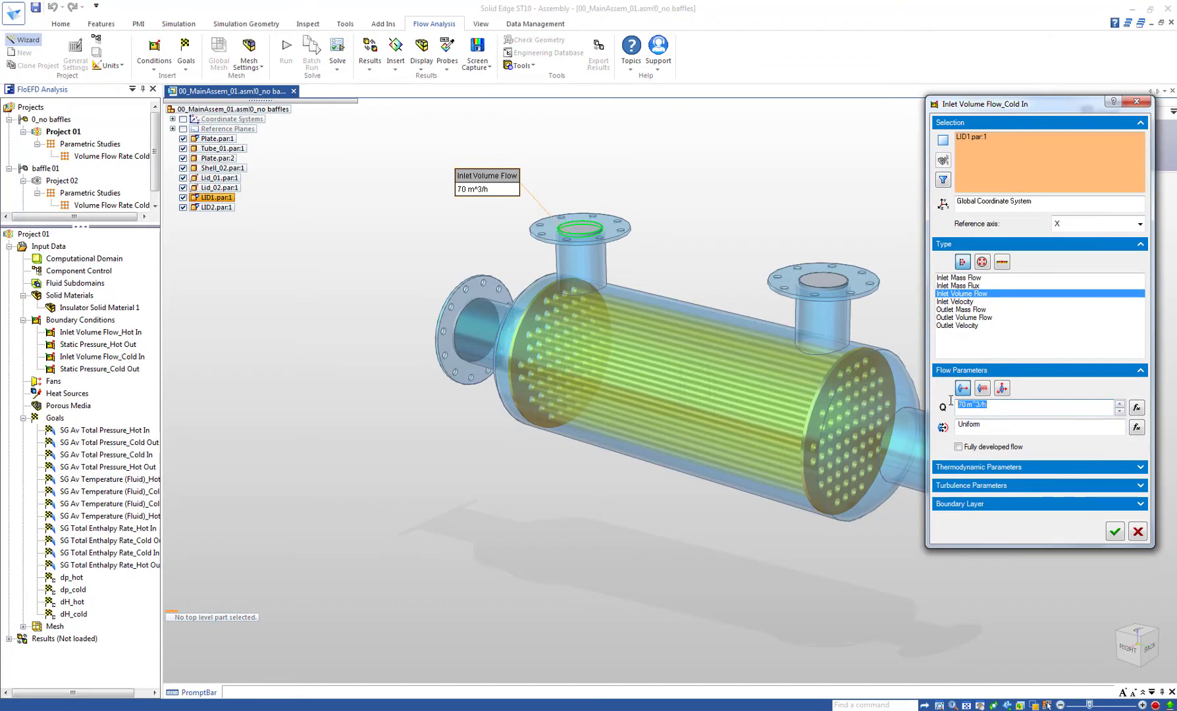
pyautogui.click(988, 468)
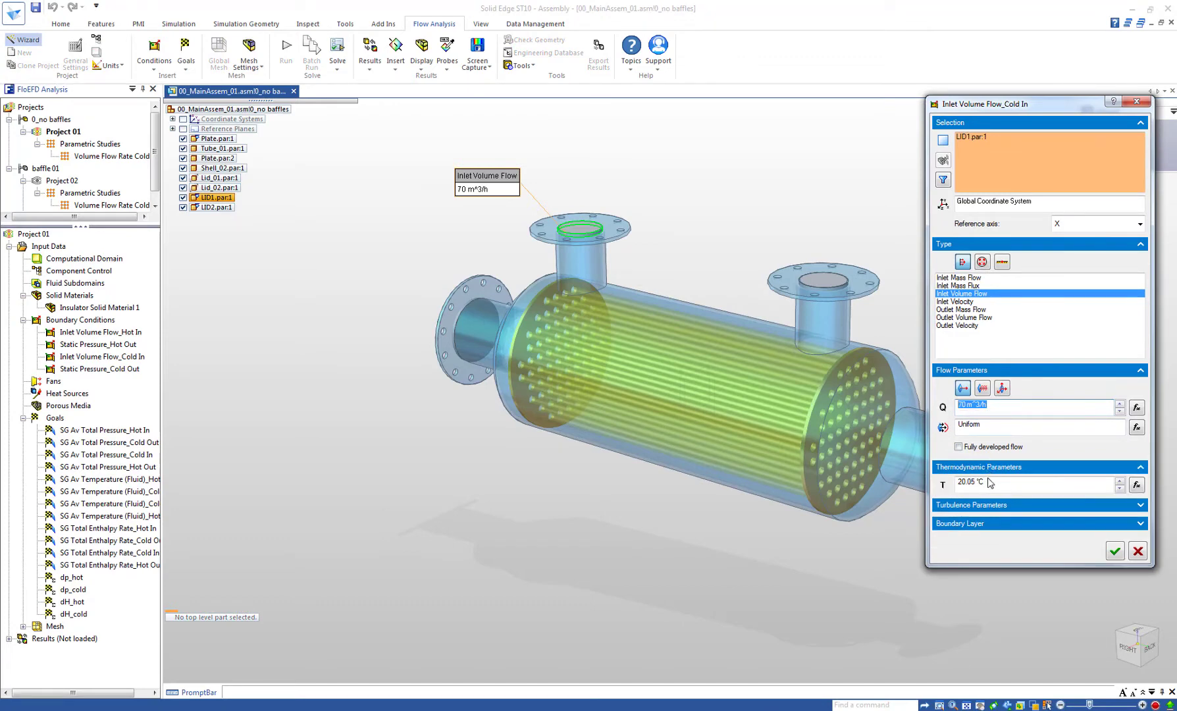
pyautogui.moveTo(993, 484); pyautogui.dragTo(938, 481)
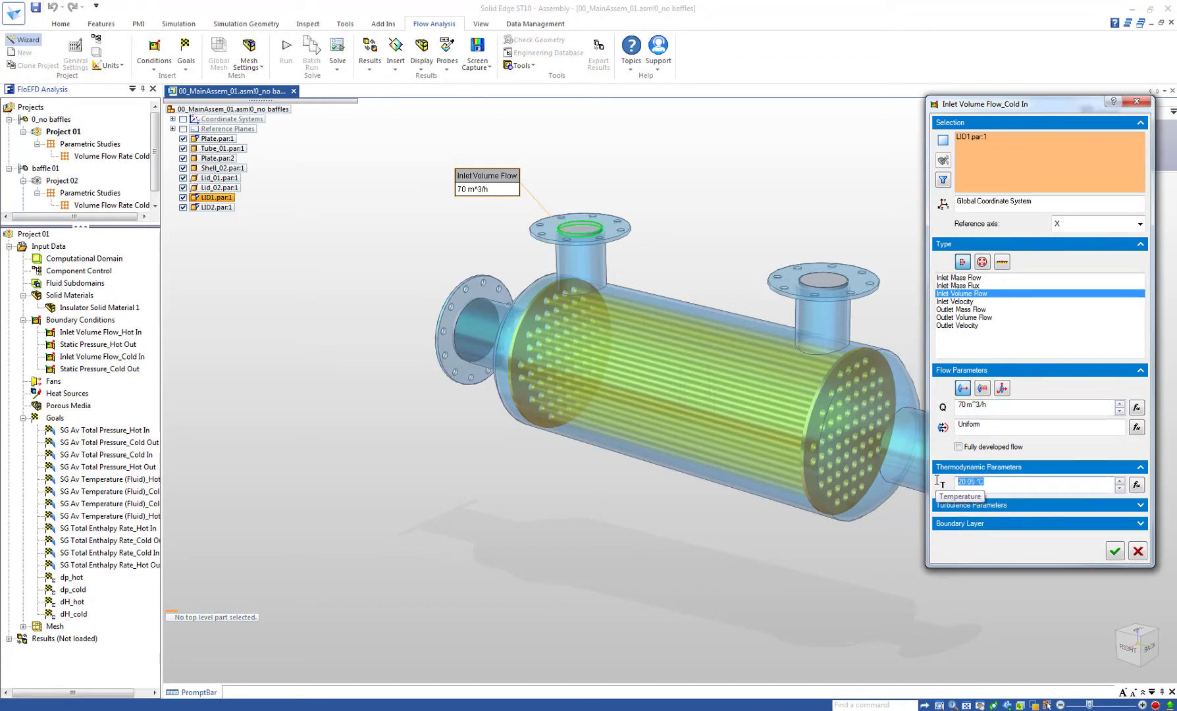
pyautogui.click(1115, 551)
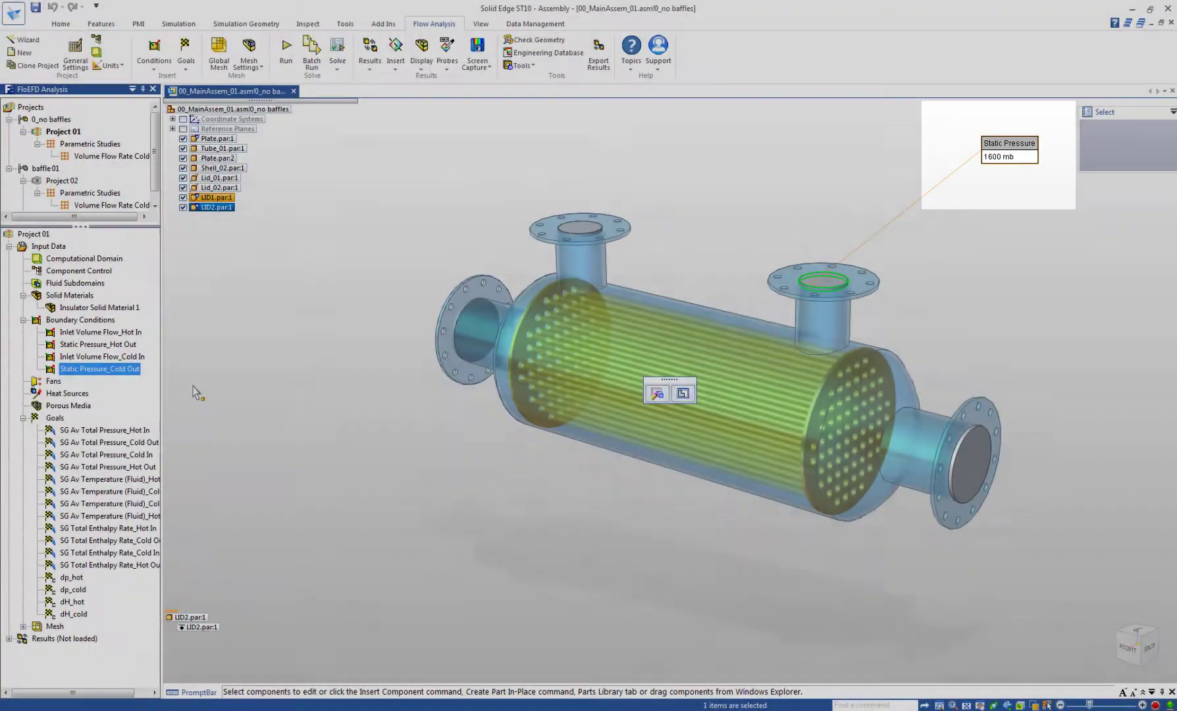
# Highlight the equation goals from dp_hot through dH_cold in the project's goals
pyautogui.click(236, 399)
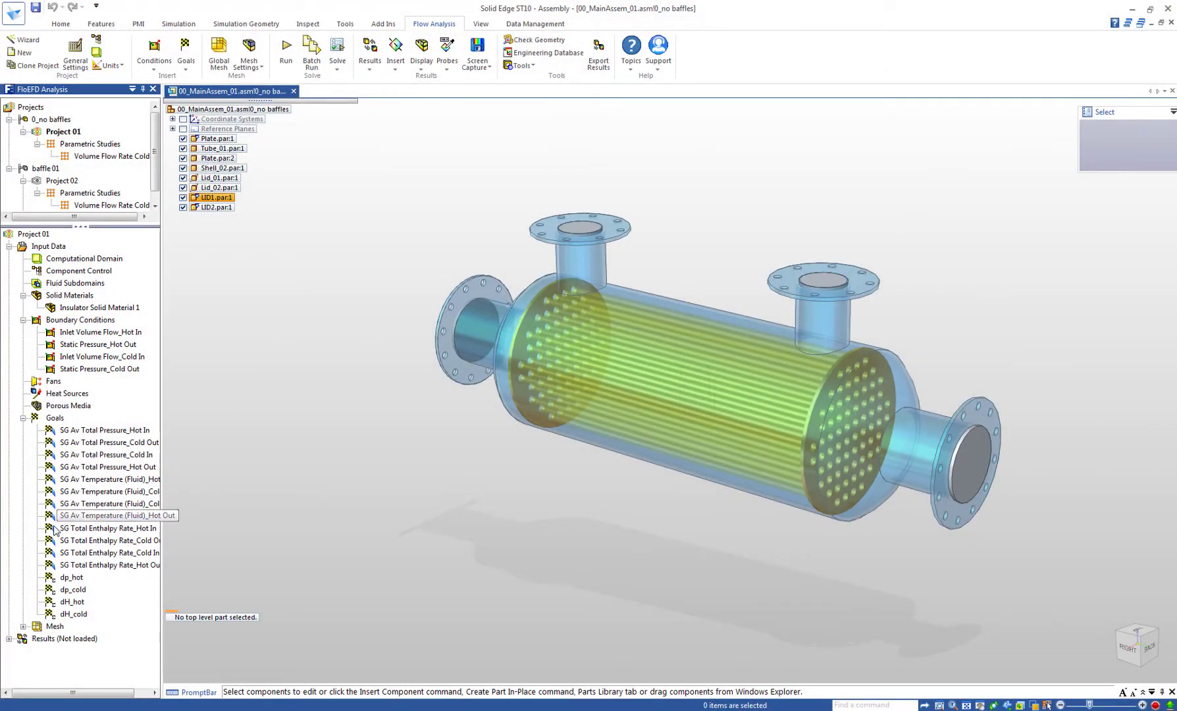
pyautogui.click(57, 580)
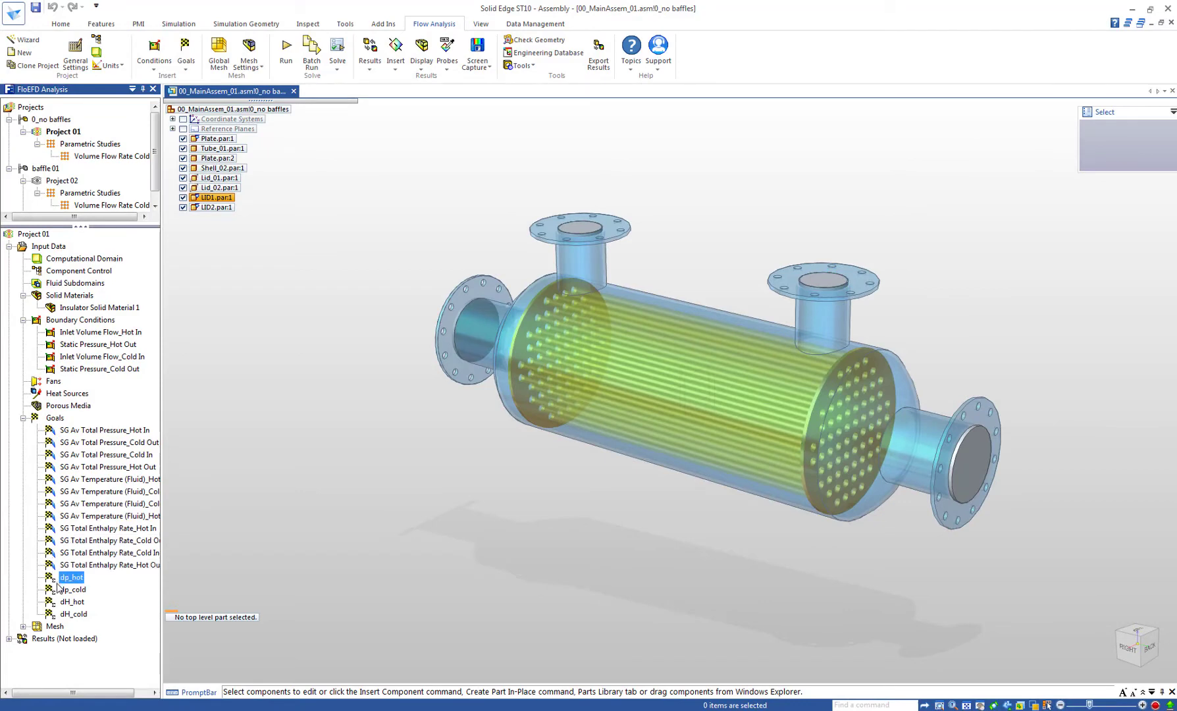
pyautogui.keyDown('shift'); pyautogui.click(72, 614); pyautogui.keyUp('shift')
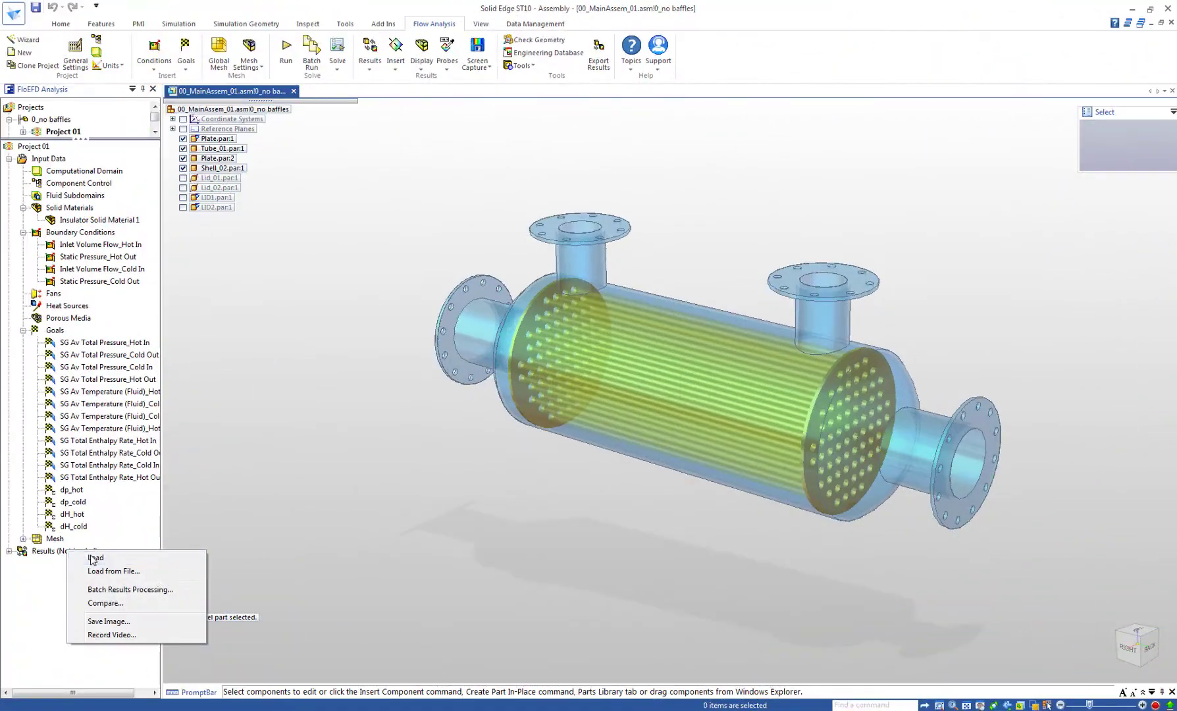
# Load the calculated results of Project 01 and show all cut plots on the model
pyautogui.click(93, 559)
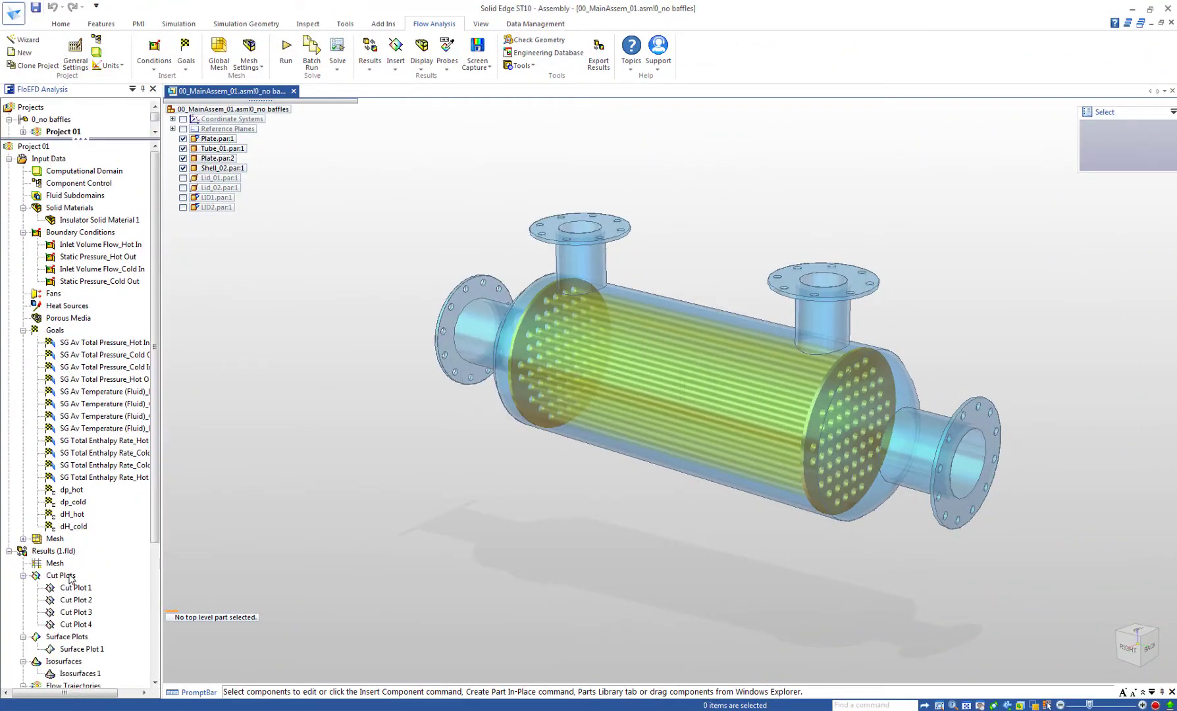
pyautogui.rightClick(71, 579)
pyautogui.click(99, 601)
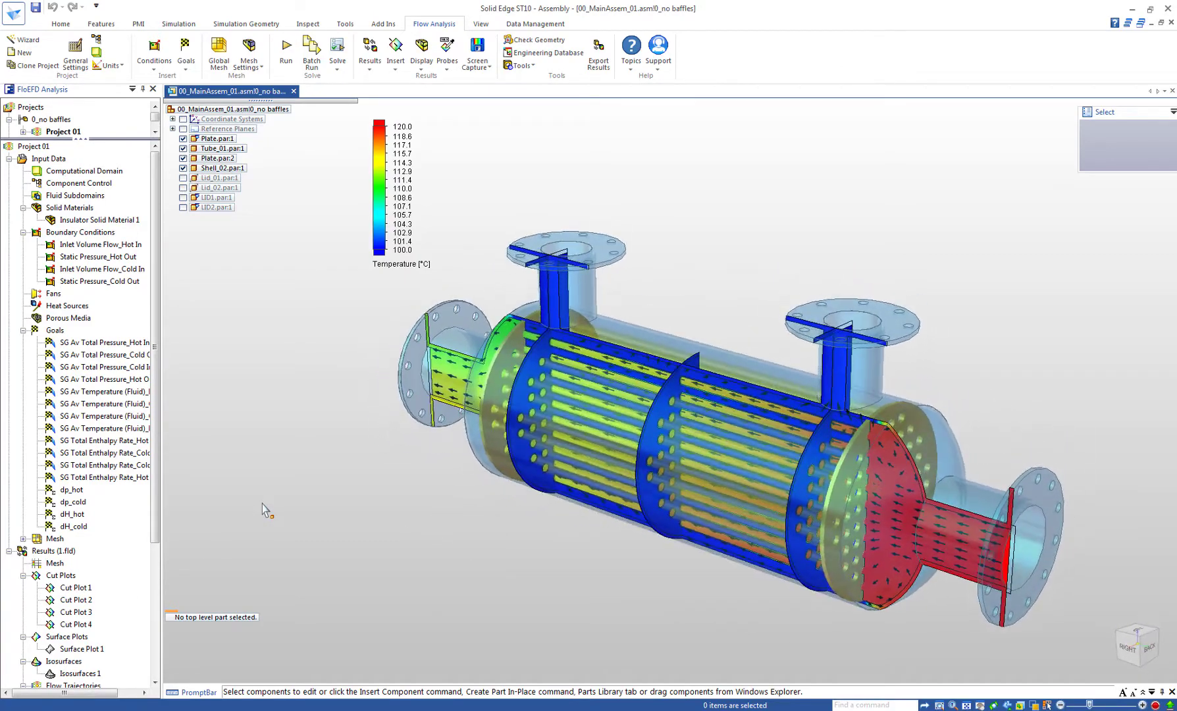
# Animate Cut Plot 1 through the heat exchanger, and hide all cut plots
pyautogui.rightClick(104, 589)
pyautogui.click(186, 548)
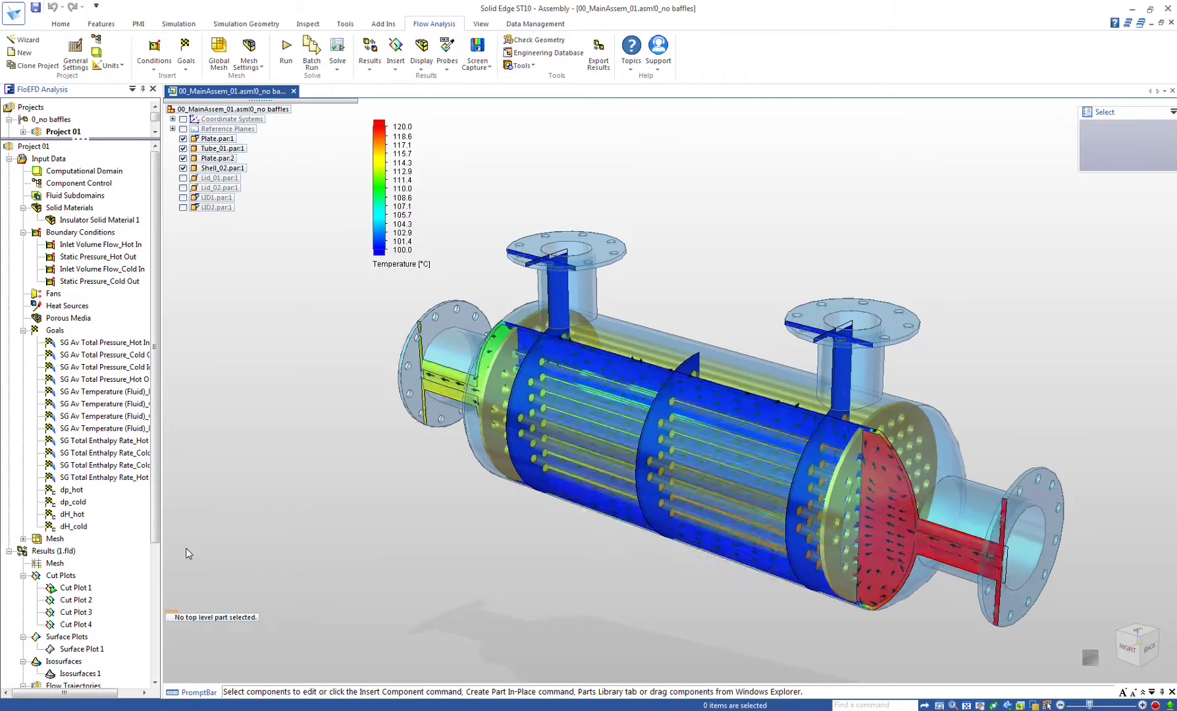
pyautogui.rightClick(72, 576)
pyautogui.click(102, 597)
# Show Surface Plot 1 to view the solid temperature on the tubes, and hide it again
pyautogui.rightClick(82, 648)
pyautogui.click(121, 541)
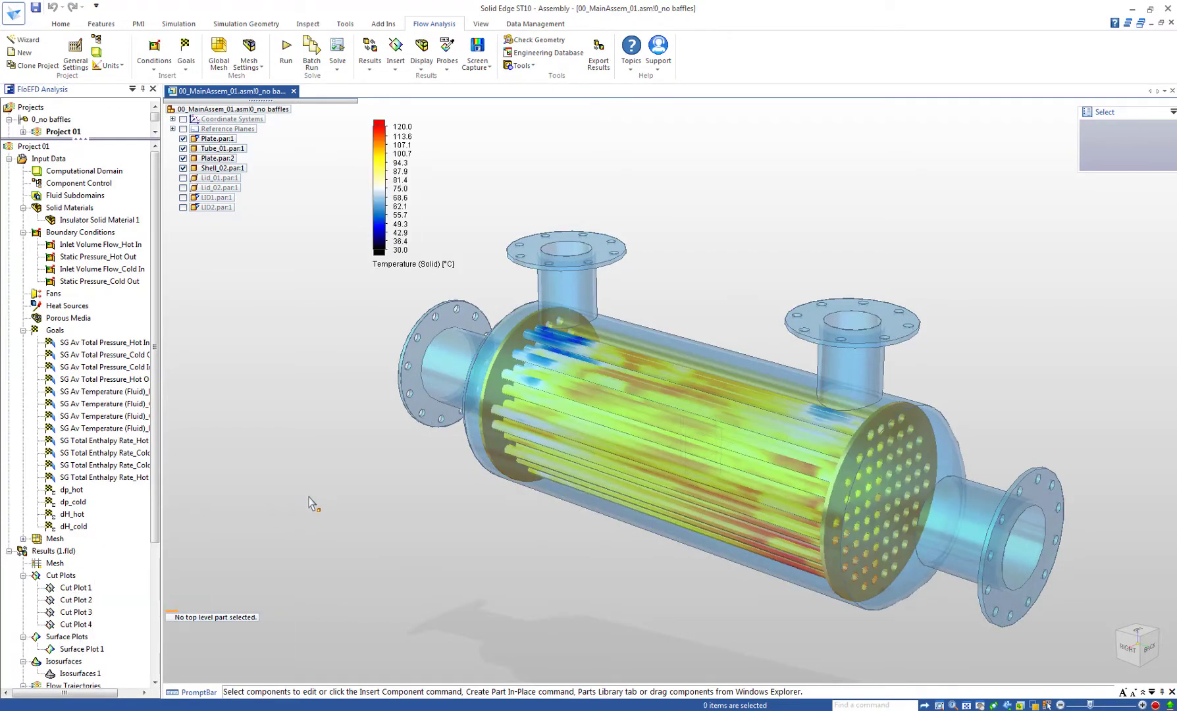
pyautogui.rightClick(79, 637)
pyautogui.click(109, 561)
# Show Flow Trajectories 1 and Flow Trajectories 2 together to view the fluid temperatures
pyautogui.scroll(-3, 92, 586)
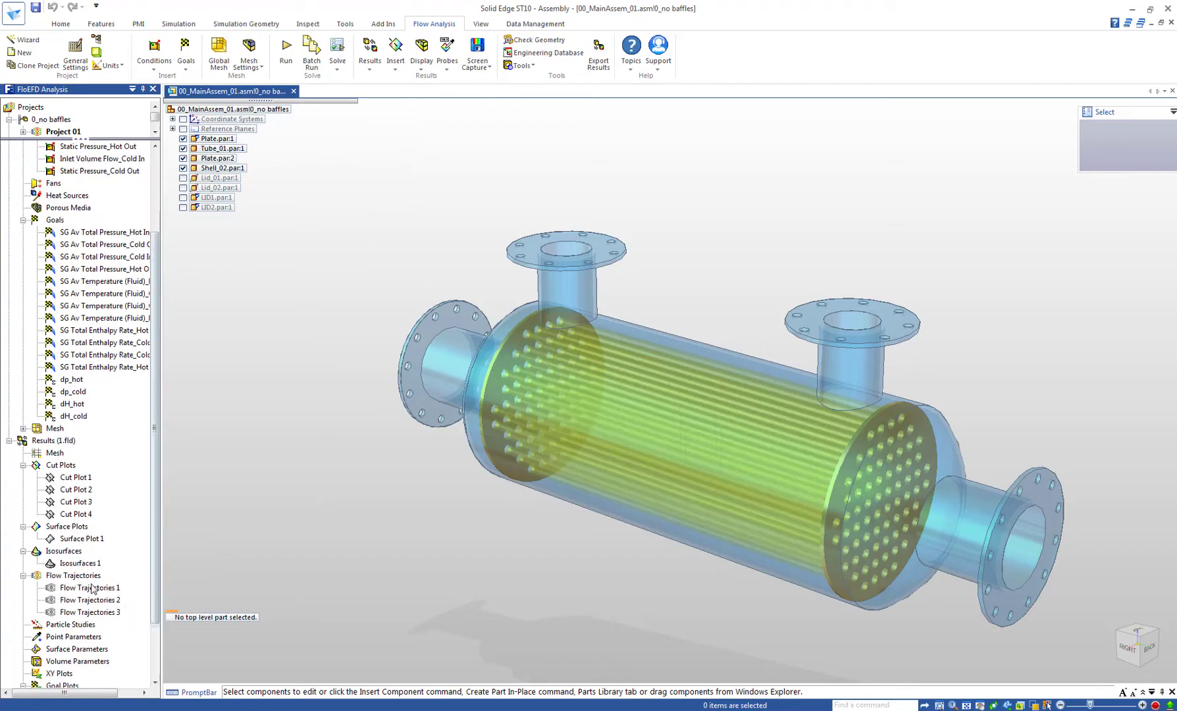
pyautogui.rightClick(90, 588)
pyautogui.click(117, 452)
pyautogui.rightClick(74, 602)
pyautogui.click(107, 469)
pyautogui.click(407, 548)
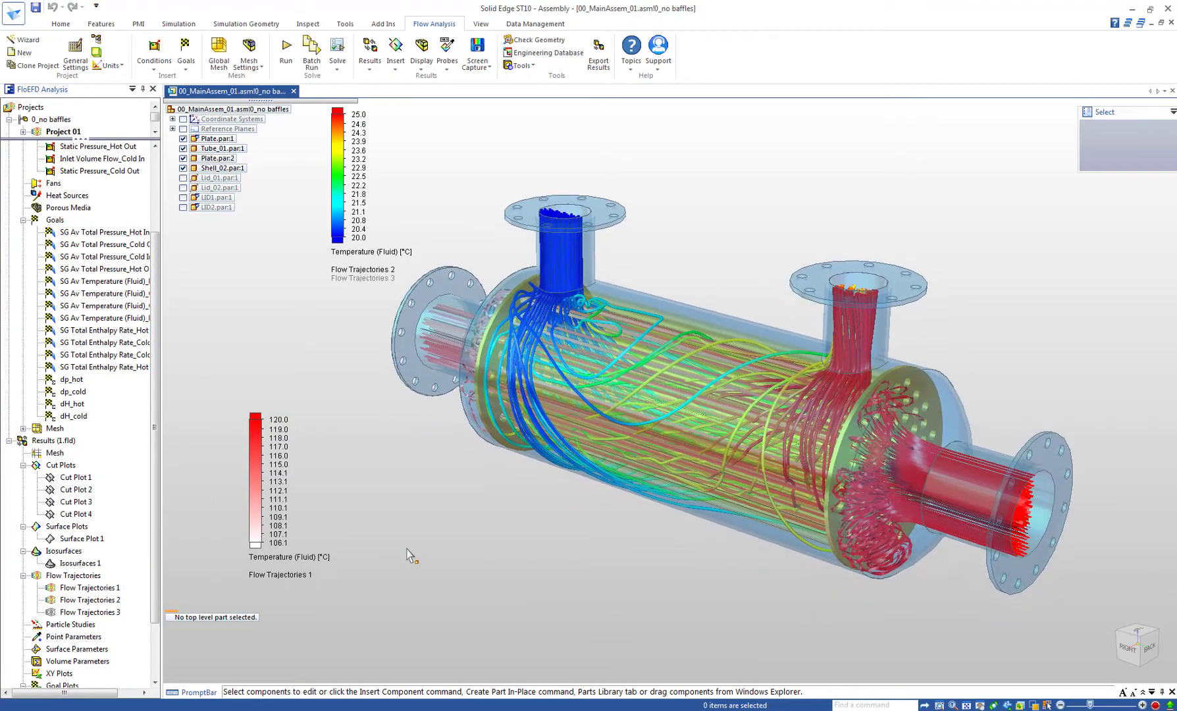
# Replace the displayed flow trajectories with Flow Trajectories 3 and stop its animation
pyautogui.rightClick(90, 577)
pyautogui.click(115, 602)
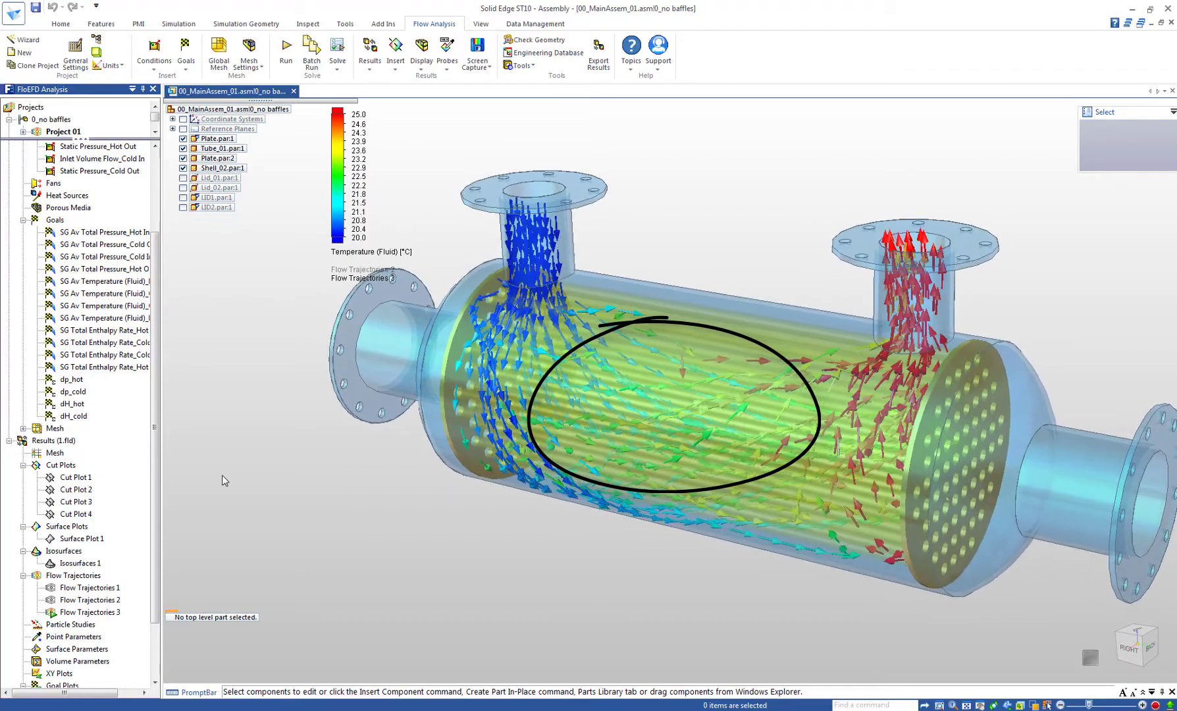
pyautogui.rightClick(103, 612)
pyautogui.click(135, 530)
# Open the Volume Flow Rate Cold parametric study of Project 01 and examine the scenario's flow rates across all design points
pyautogui.moveTo(115, 139); pyautogui.dragTo(114, 159)
pyautogui.click(23, 132)
pyautogui.doubleClick(130, 132)
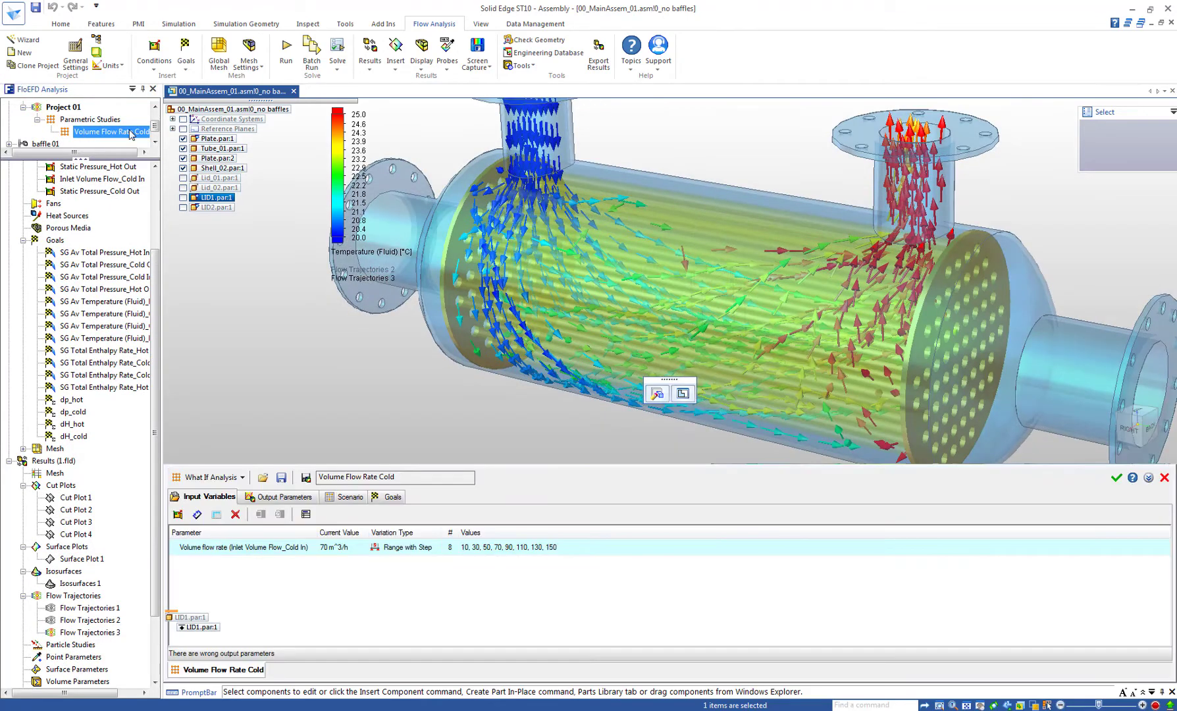
pyautogui.click(329, 499)
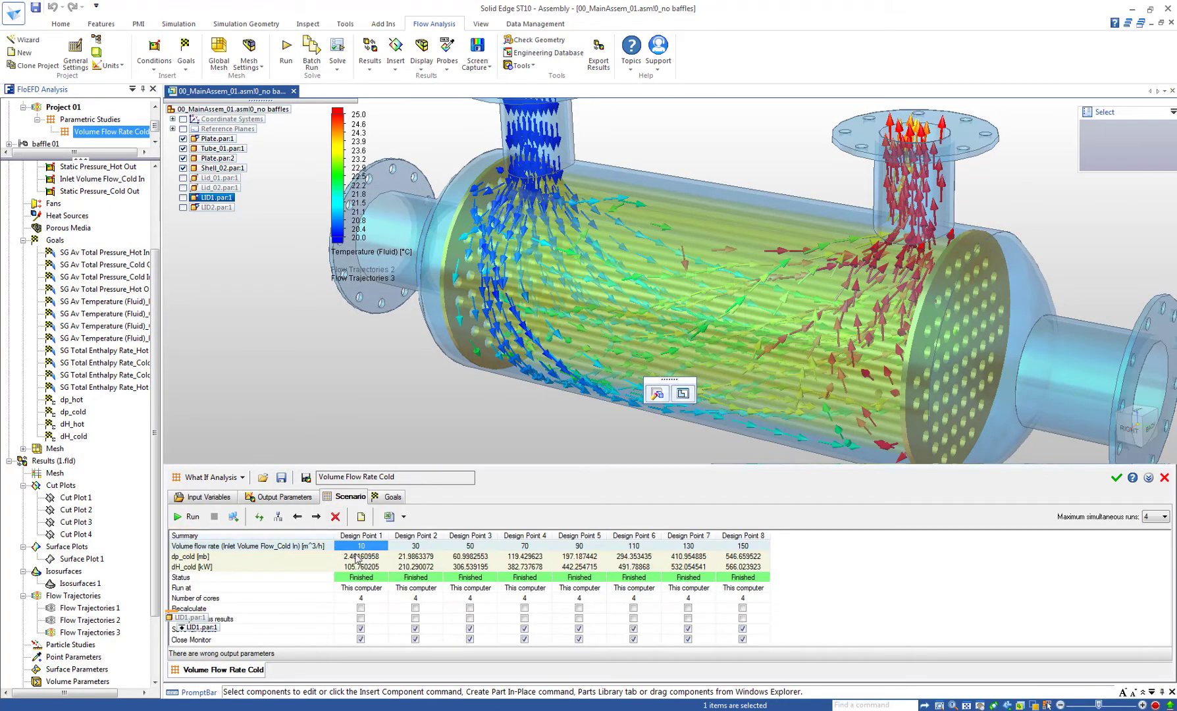
pyautogui.moveTo(359, 552); pyautogui.dragTo(742, 546)
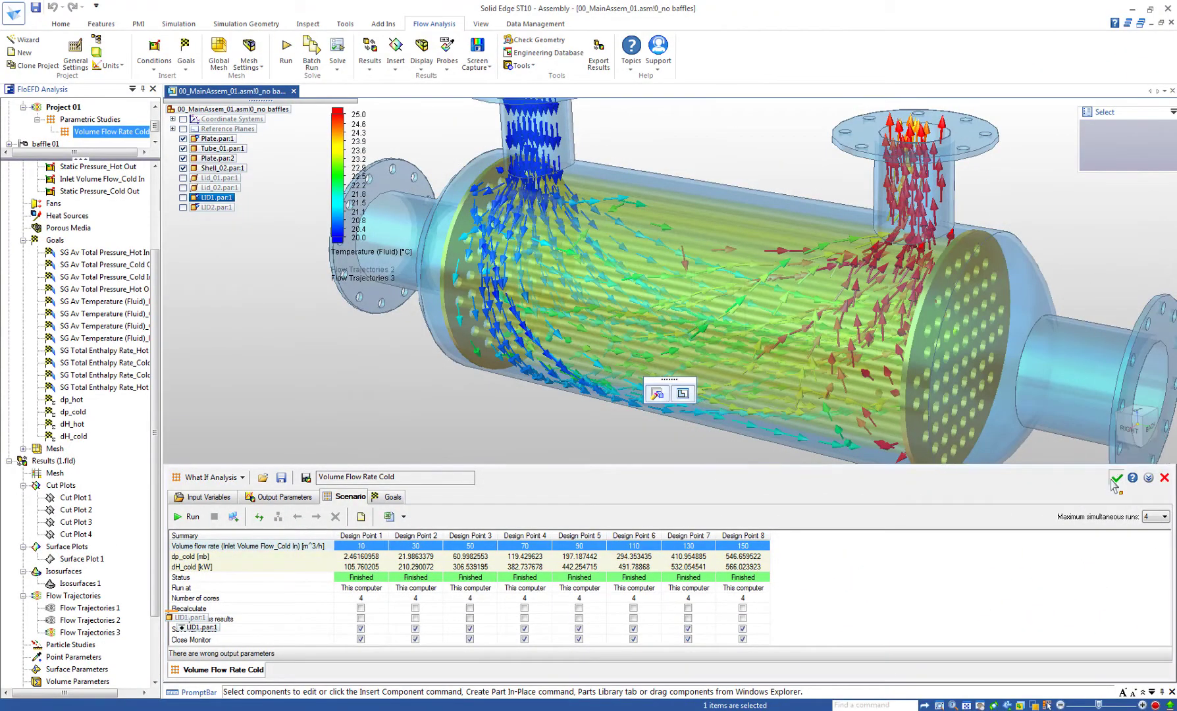
# Close the parametric study and clone Project 01 as Project 02 into the baffle 01 configuration, without copying results
pyautogui.click(1116, 478)
pyautogui.scroll(3, 92, 316)
pyautogui.rightClick(39, 167)
pyautogui.click(82, 246)
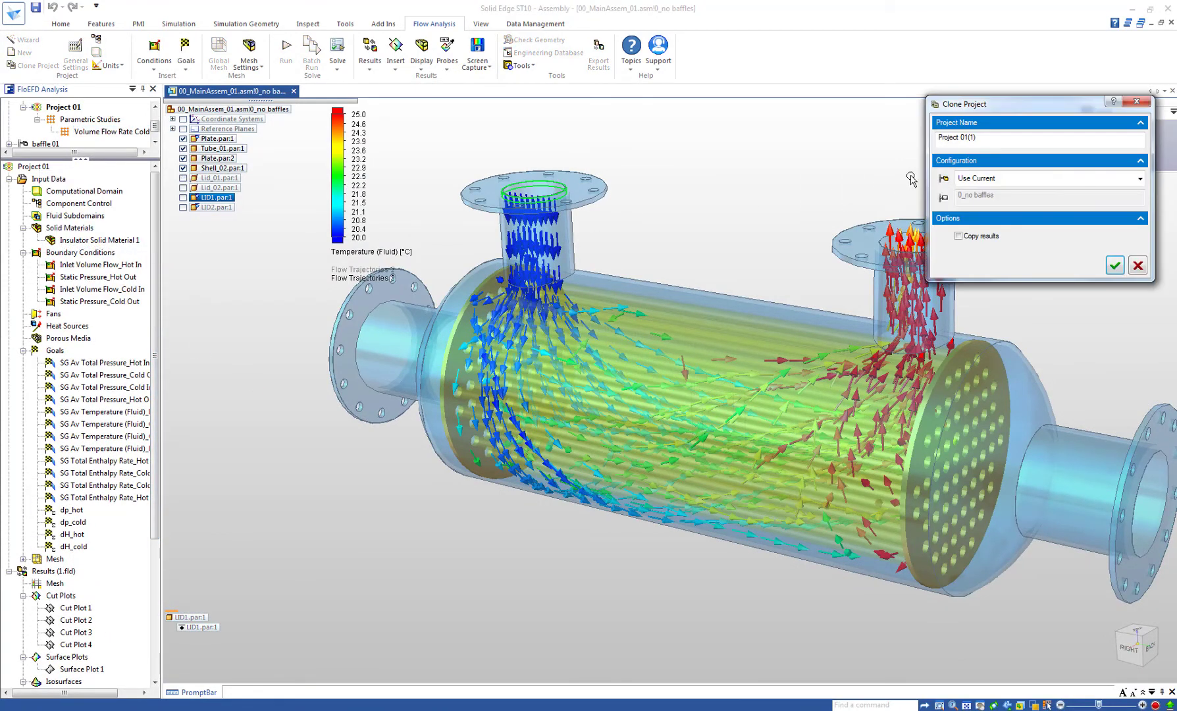
pyautogui.click(990, 141)
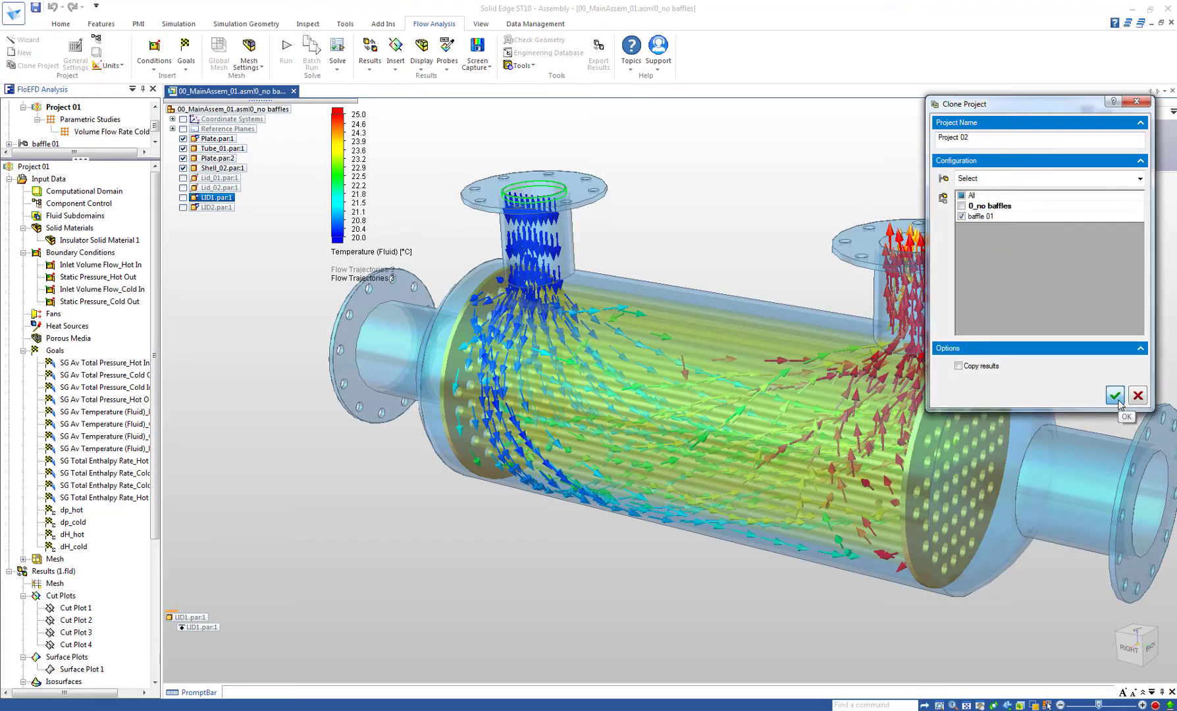
pyautogui.click(1114, 396)
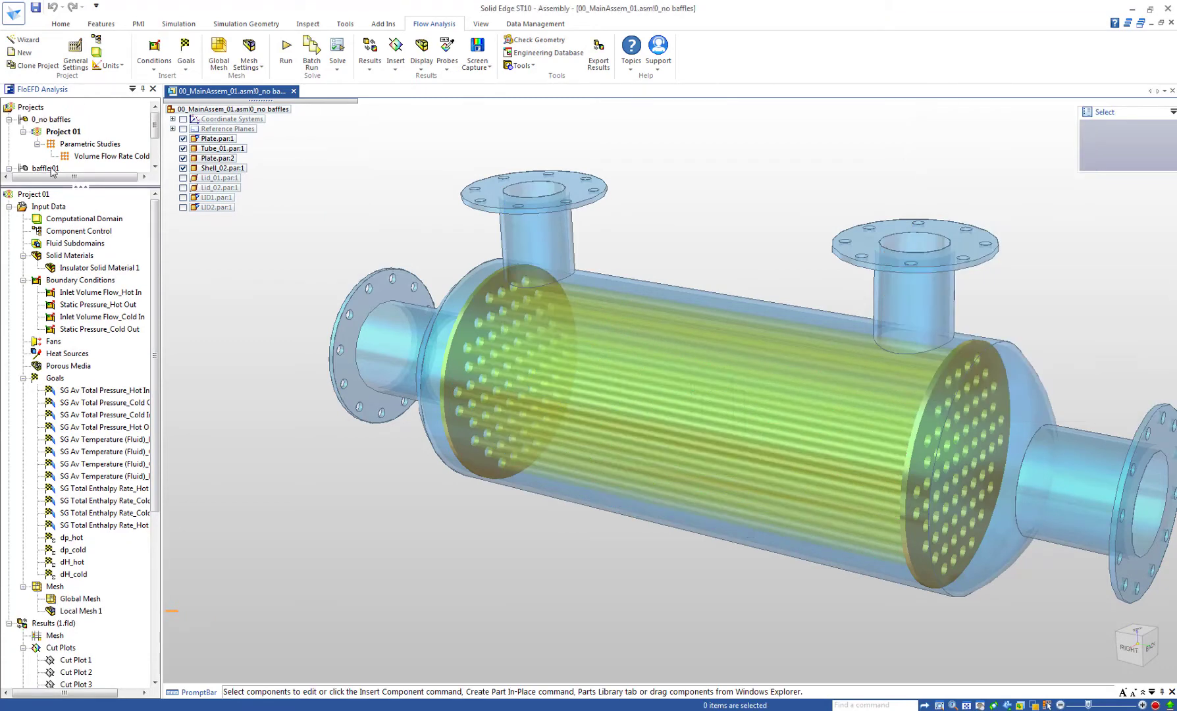
# Activate the baffle 01 configuration and compare Project 02's active scene with Project 01 in an enlarged side-by-side view
pyautogui.rightClick(52, 167)
pyautogui.click(83, 197)
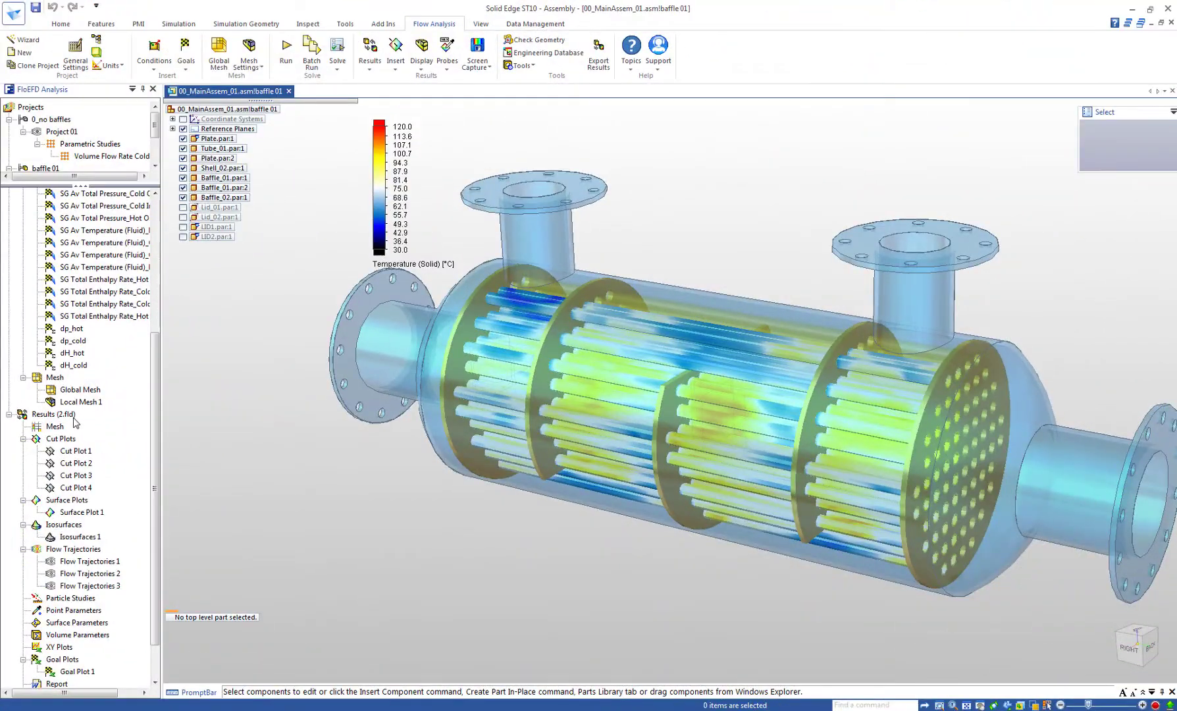
pyautogui.rightClick(75, 420)
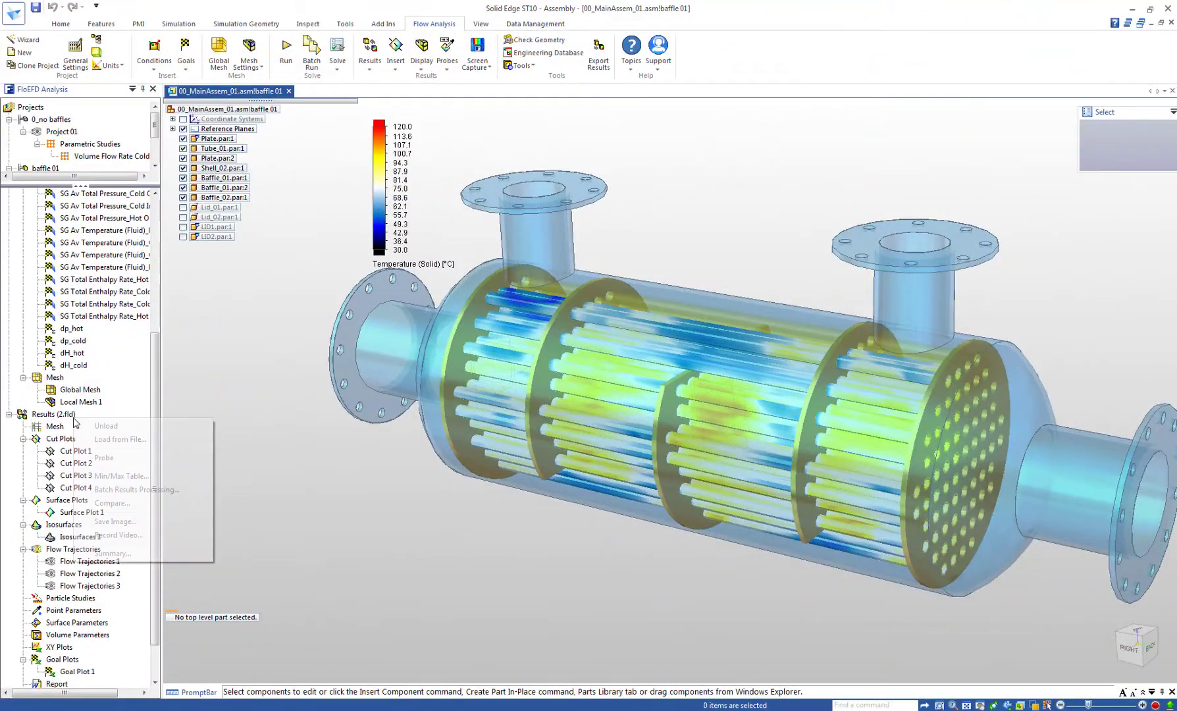
pyautogui.click(104, 503)
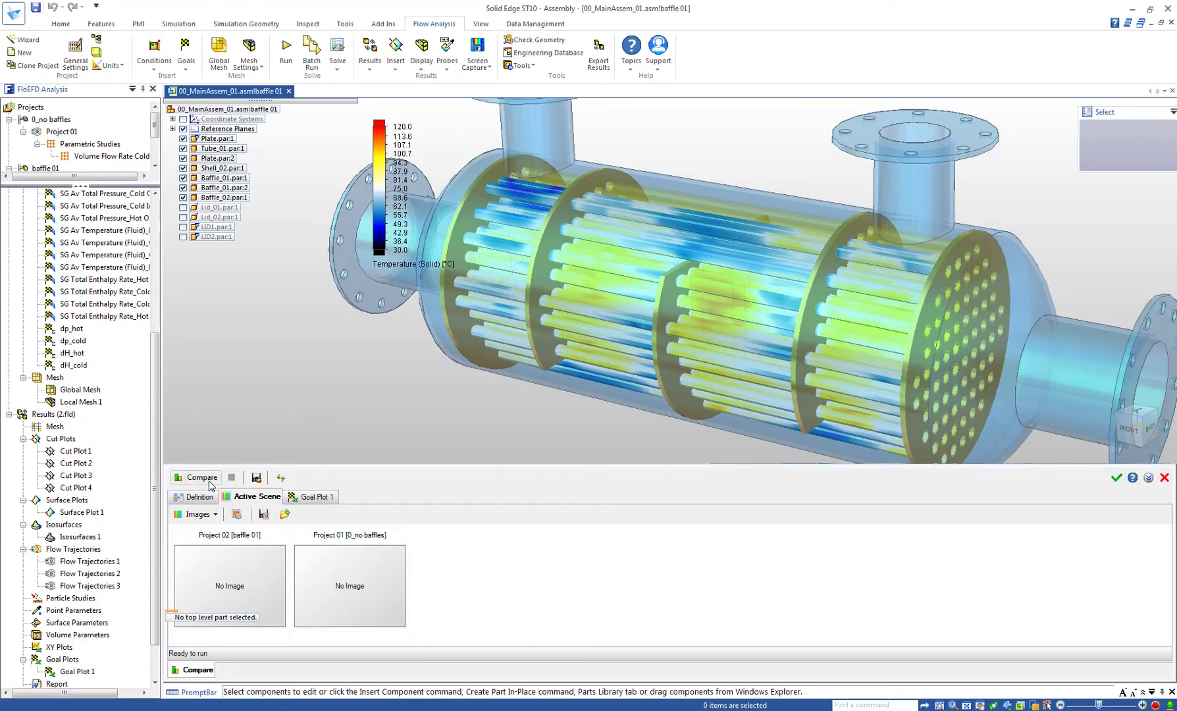
pyautogui.click(212, 485)
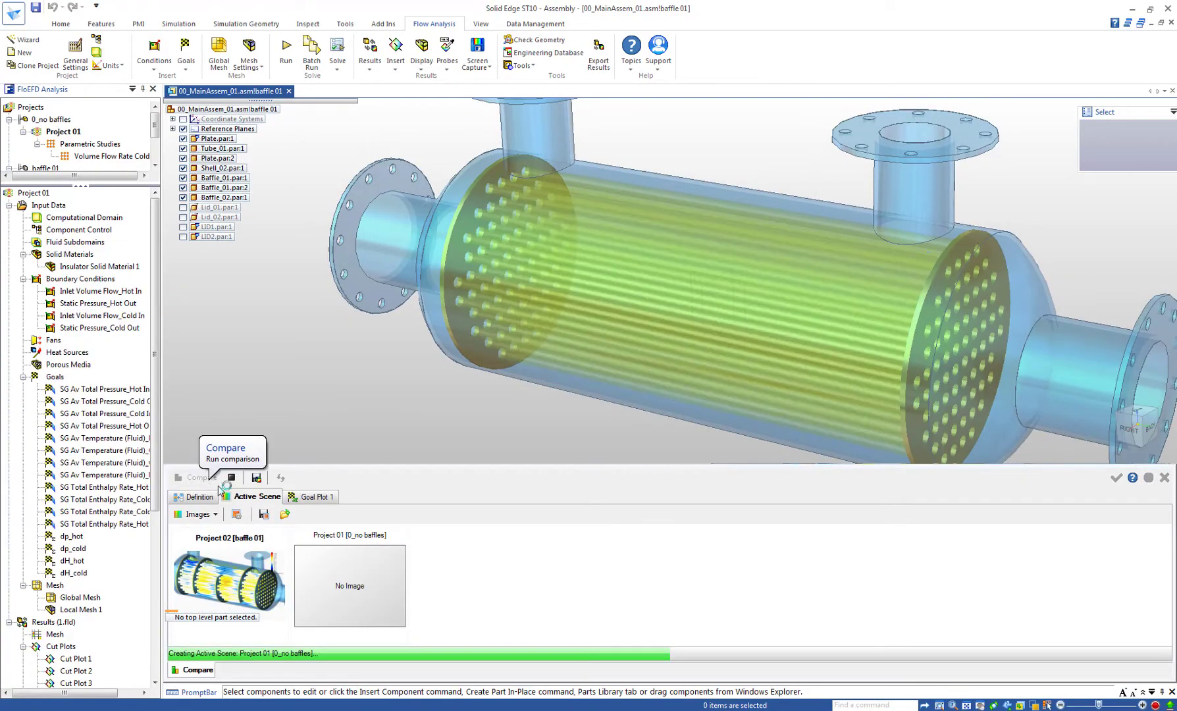
pyautogui.moveTo(460, 466); pyautogui.dragTo(461, 99)
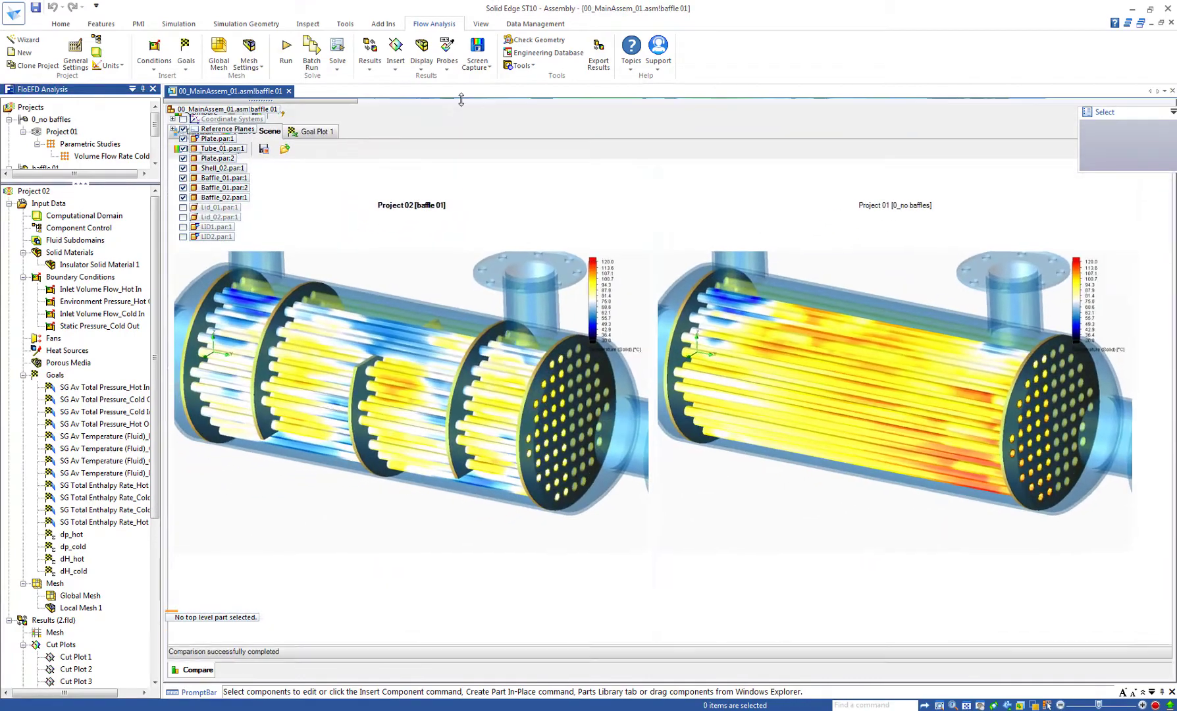